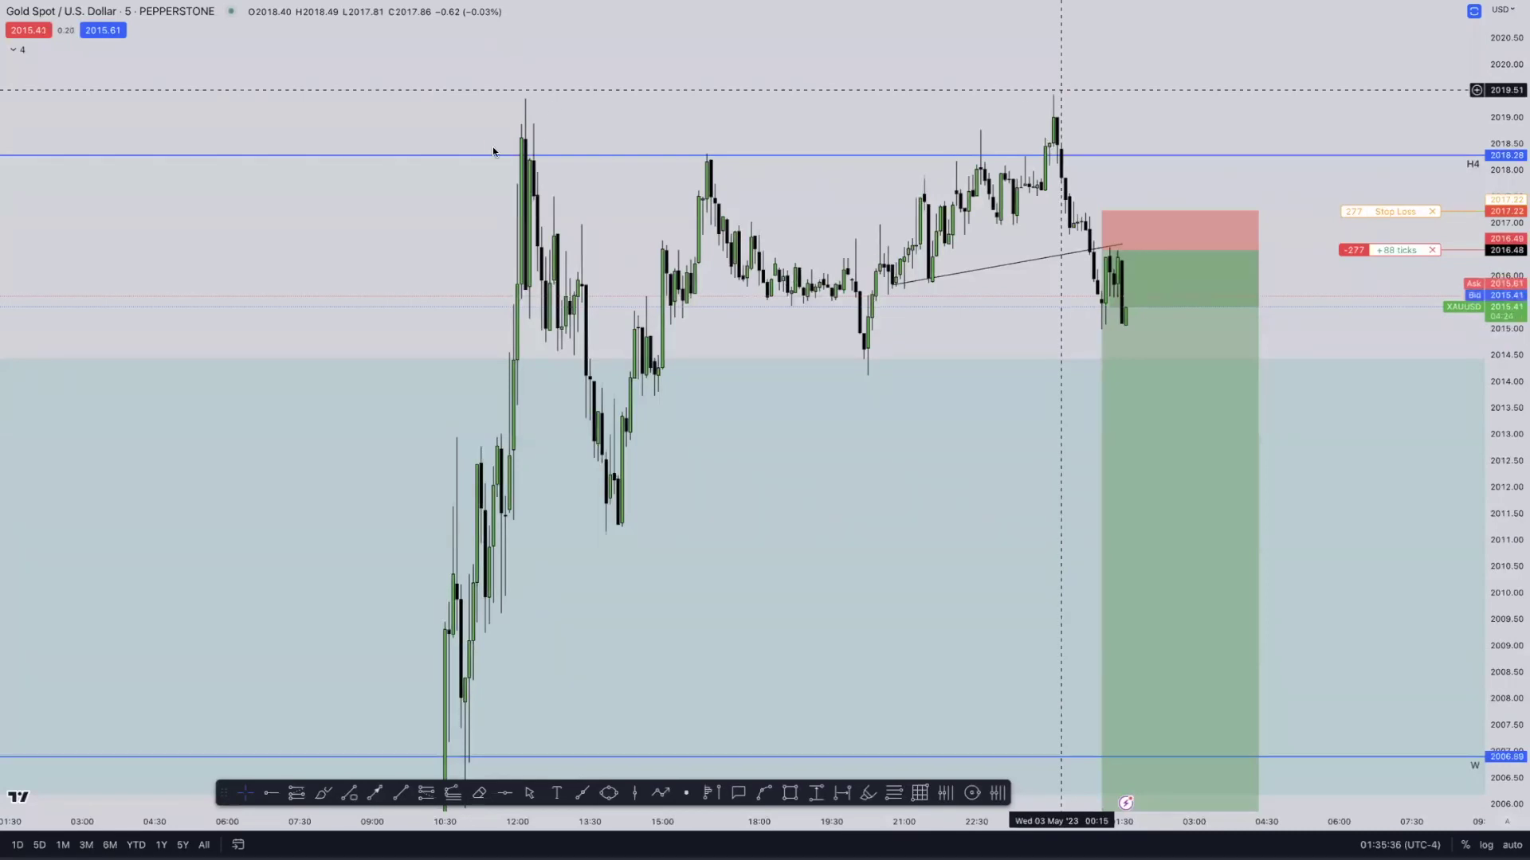
# Examine the 5-minute gold price action around the 1981.02 weekly level on 1 and 2 May
pyautogui.rightClick(452, 108)
pyautogui.click(478, 118)
pyautogui.scroll(-5, 911, 285)
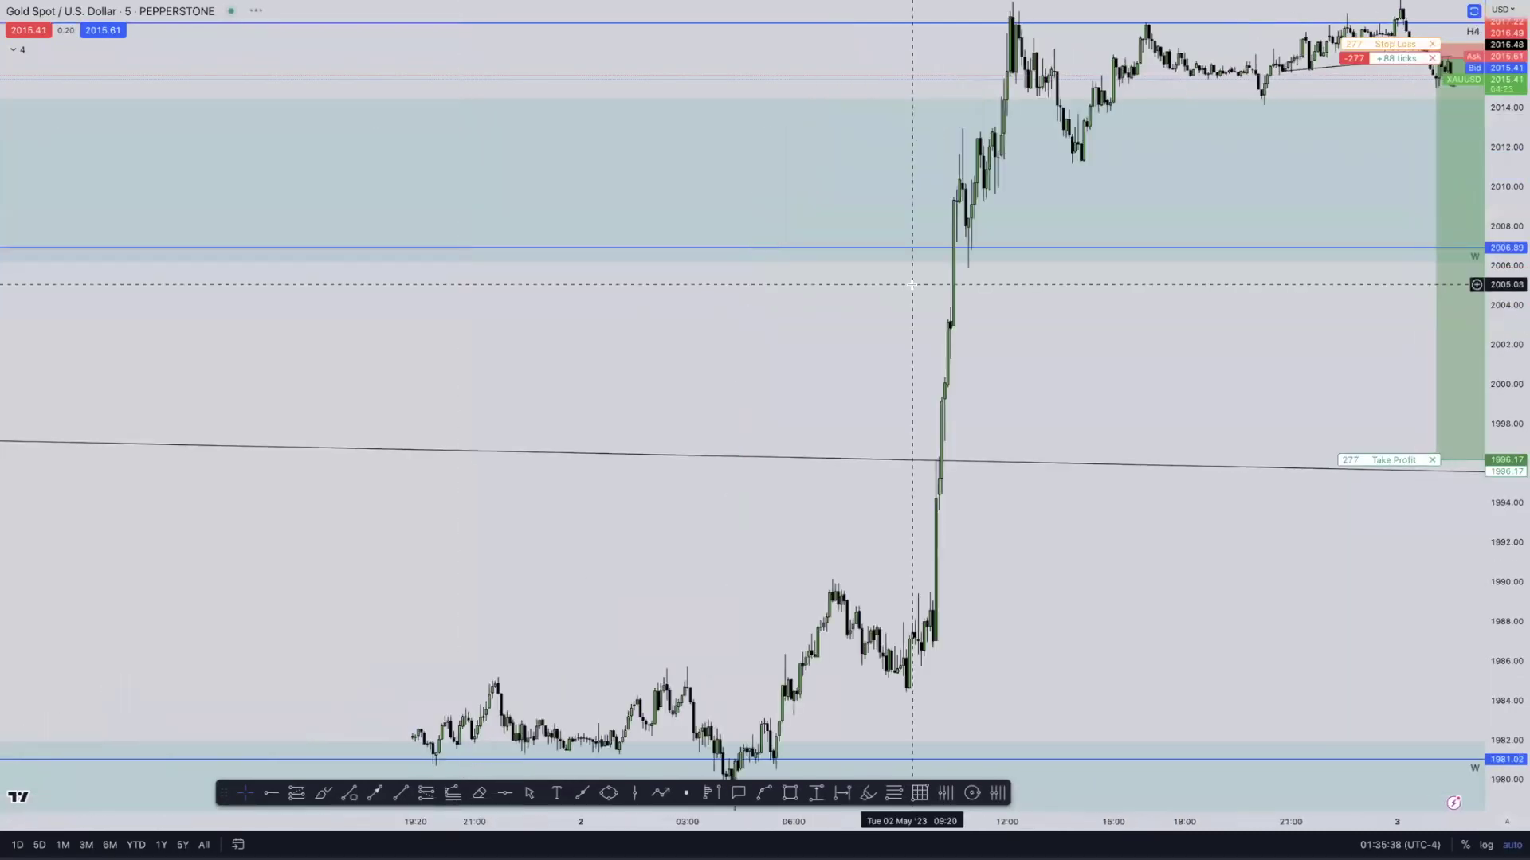
pyautogui.moveTo(1505, 478); pyautogui.dragTo(1505, 512)
pyautogui.moveTo(1306, 523); pyautogui.dragTo(1522, 409)
pyautogui.moveTo(1172, 455); pyautogui.dragTo(1203, 397)
pyautogui.scroll(3, 1205, 398)
pyautogui.moveTo(1503, 698); pyautogui.dragTo(1504, 565)
pyautogui.scroll(3, 1153, 451)
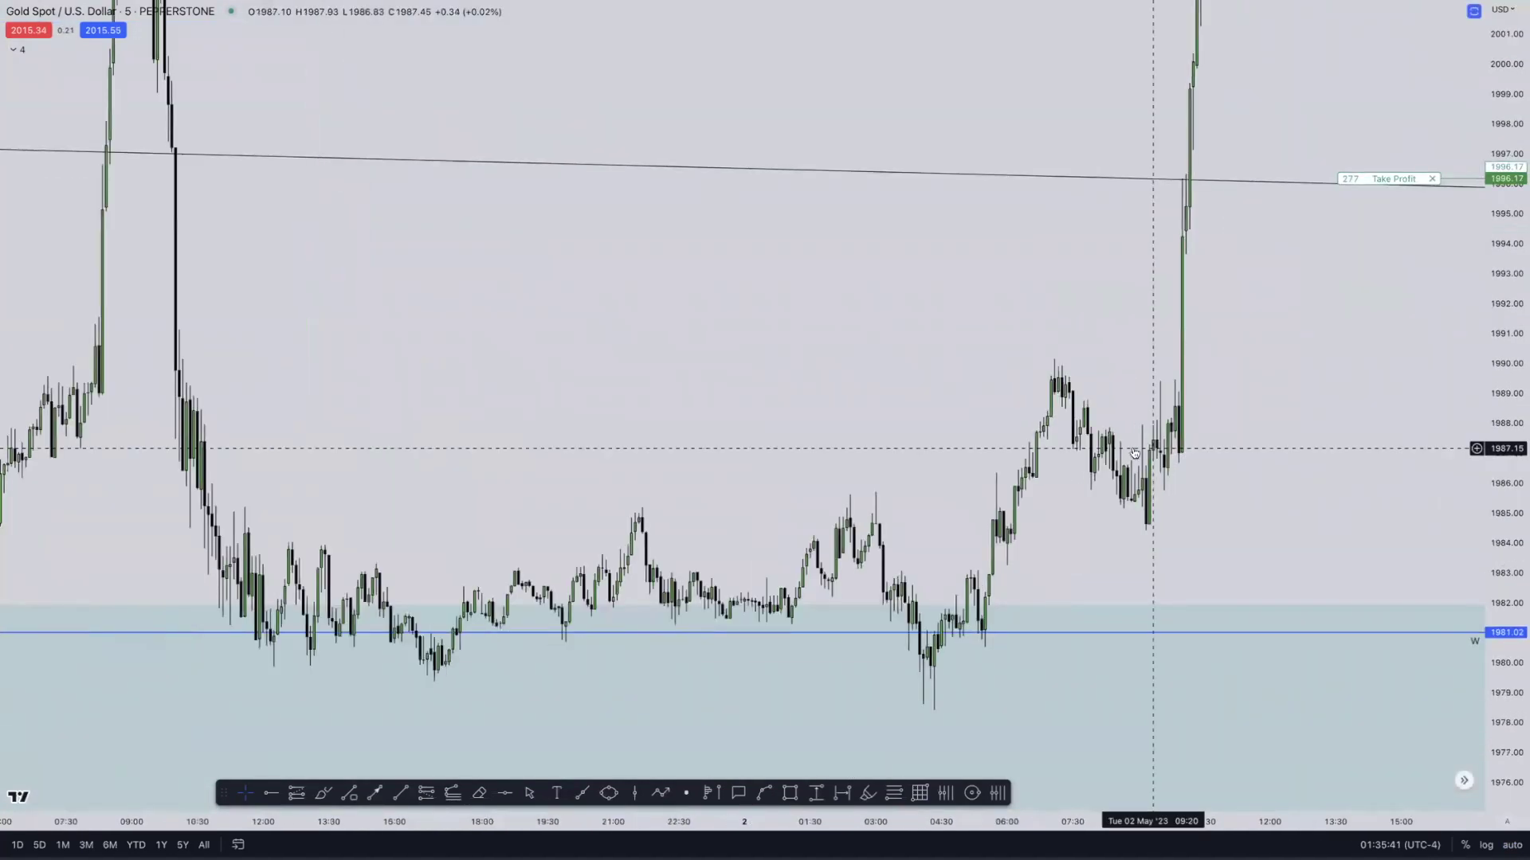
pyautogui.scroll(-2, 823, 425)
pyautogui.moveTo(1519, 604); pyautogui.dragTo(1501, 677)
pyautogui.scroll(-2, 1444, 670)
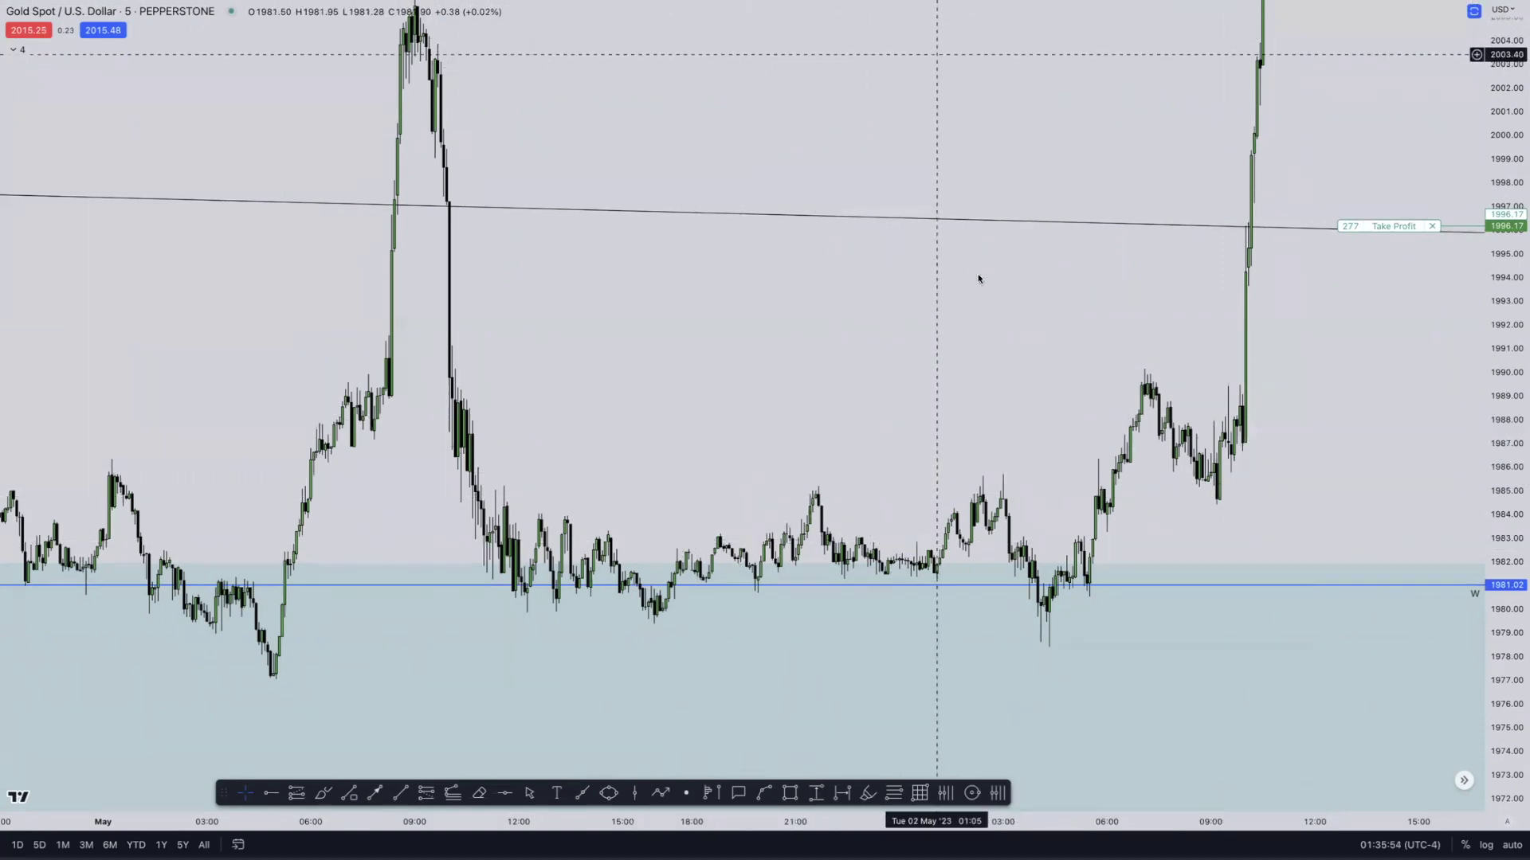
# Circle the 2 May swing high around 03:00, sketch the consolidation and reversal path with an arrow, and clear the sketches
pyautogui.moveTo(1037, 456)
pyautogui.mouseDown()
pyautogui.moveTo(1010, 420)
pyautogui.moveTo(988, 446)
pyautogui.mouseUp()
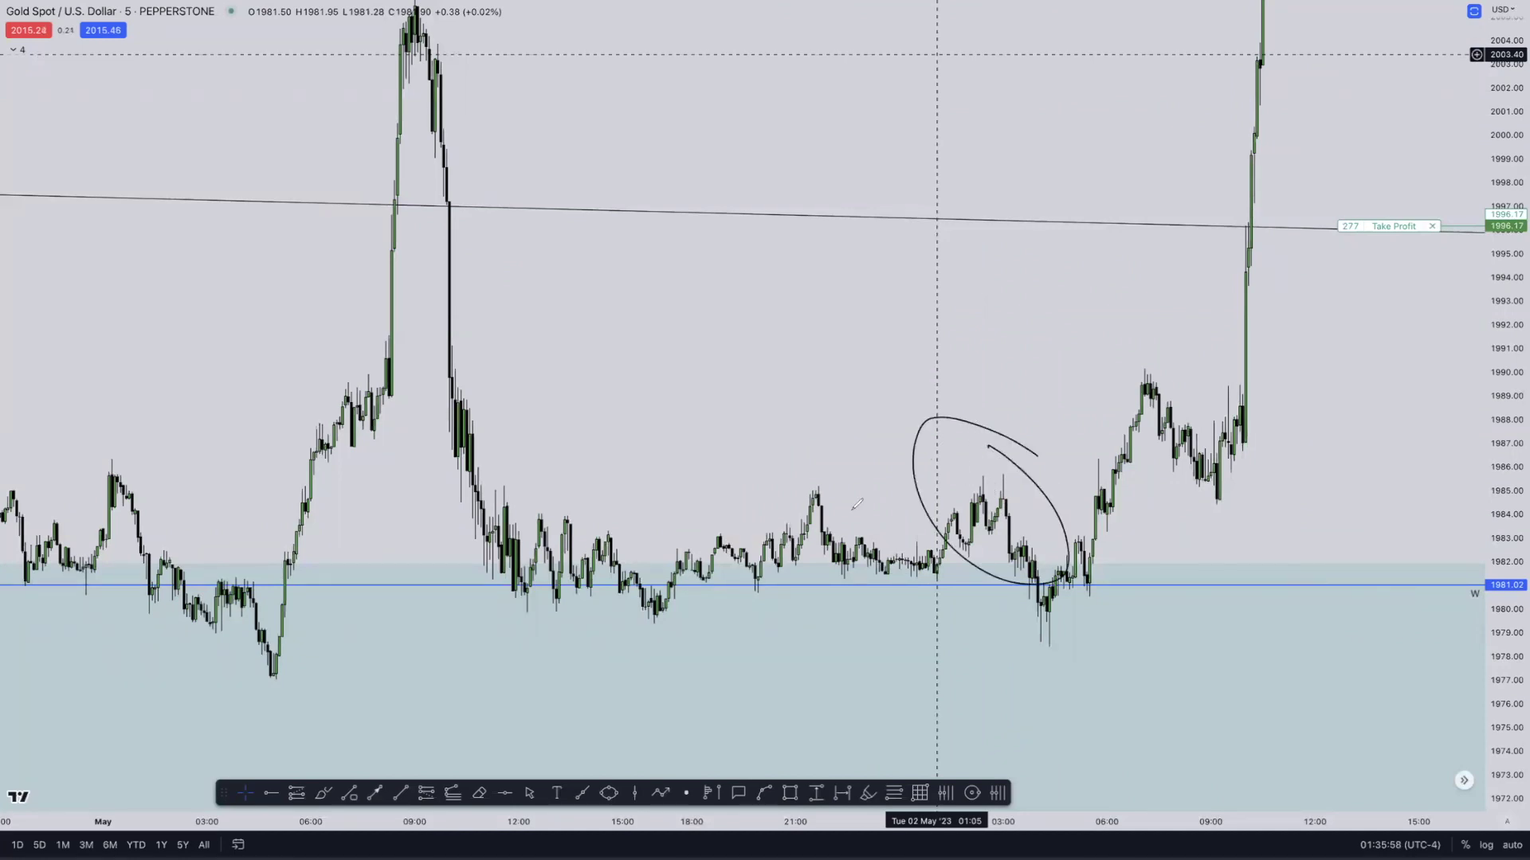
pyautogui.moveTo(553, 502)
pyautogui.mouseDown()
pyautogui.moveTo(779, 583)
pyautogui.moveTo(1050, 546)
pyautogui.moveTo(1247, 1)
pyautogui.moveTo(1360, 398)
pyautogui.moveTo(1374, 374)
pyautogui.mouseUp()
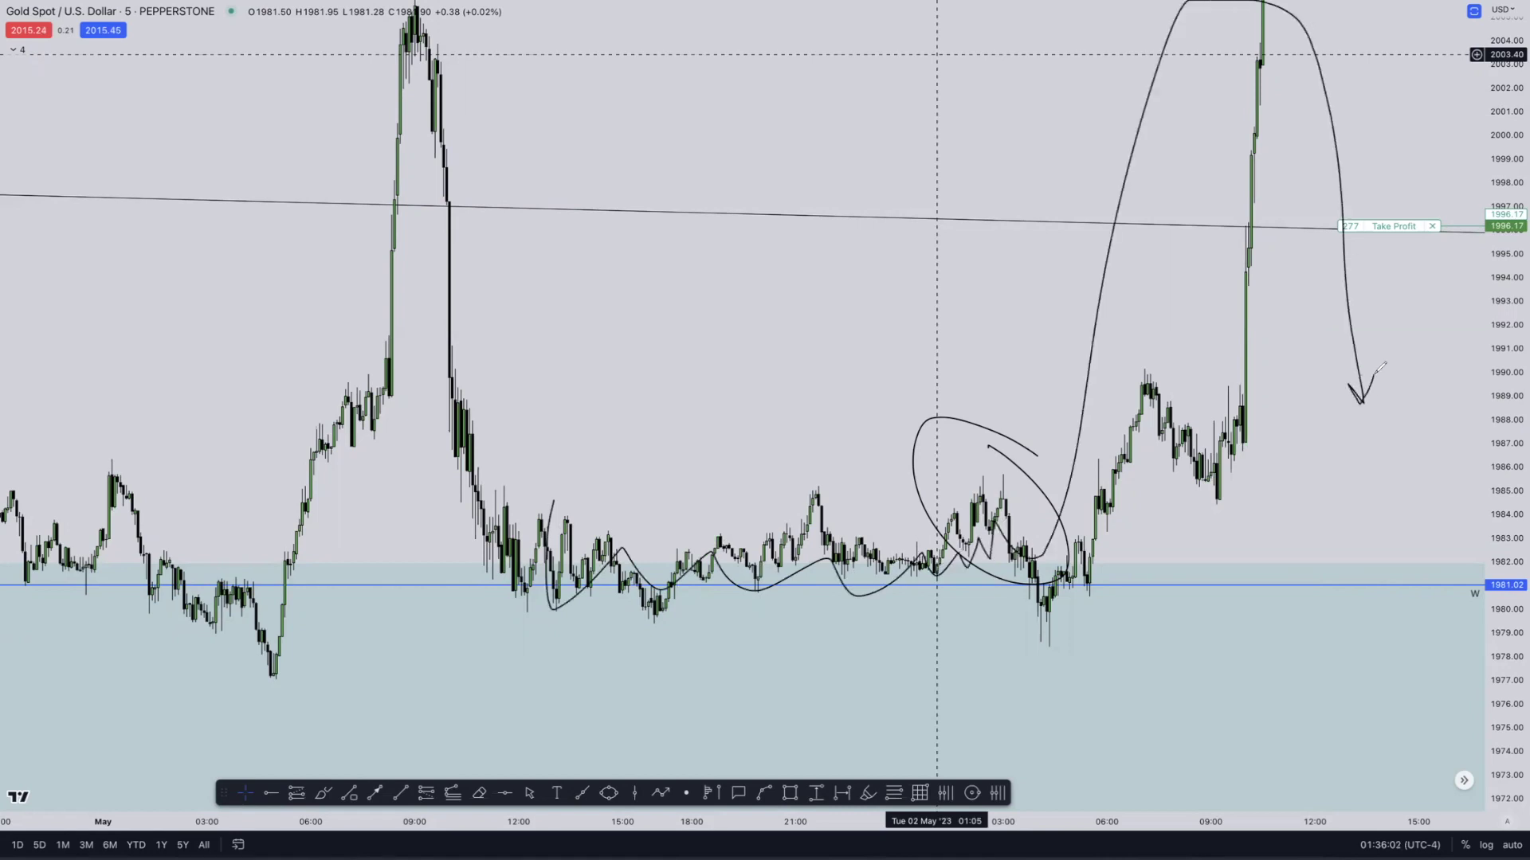
pyautogui.hotkey('alt', 'BackSpace')
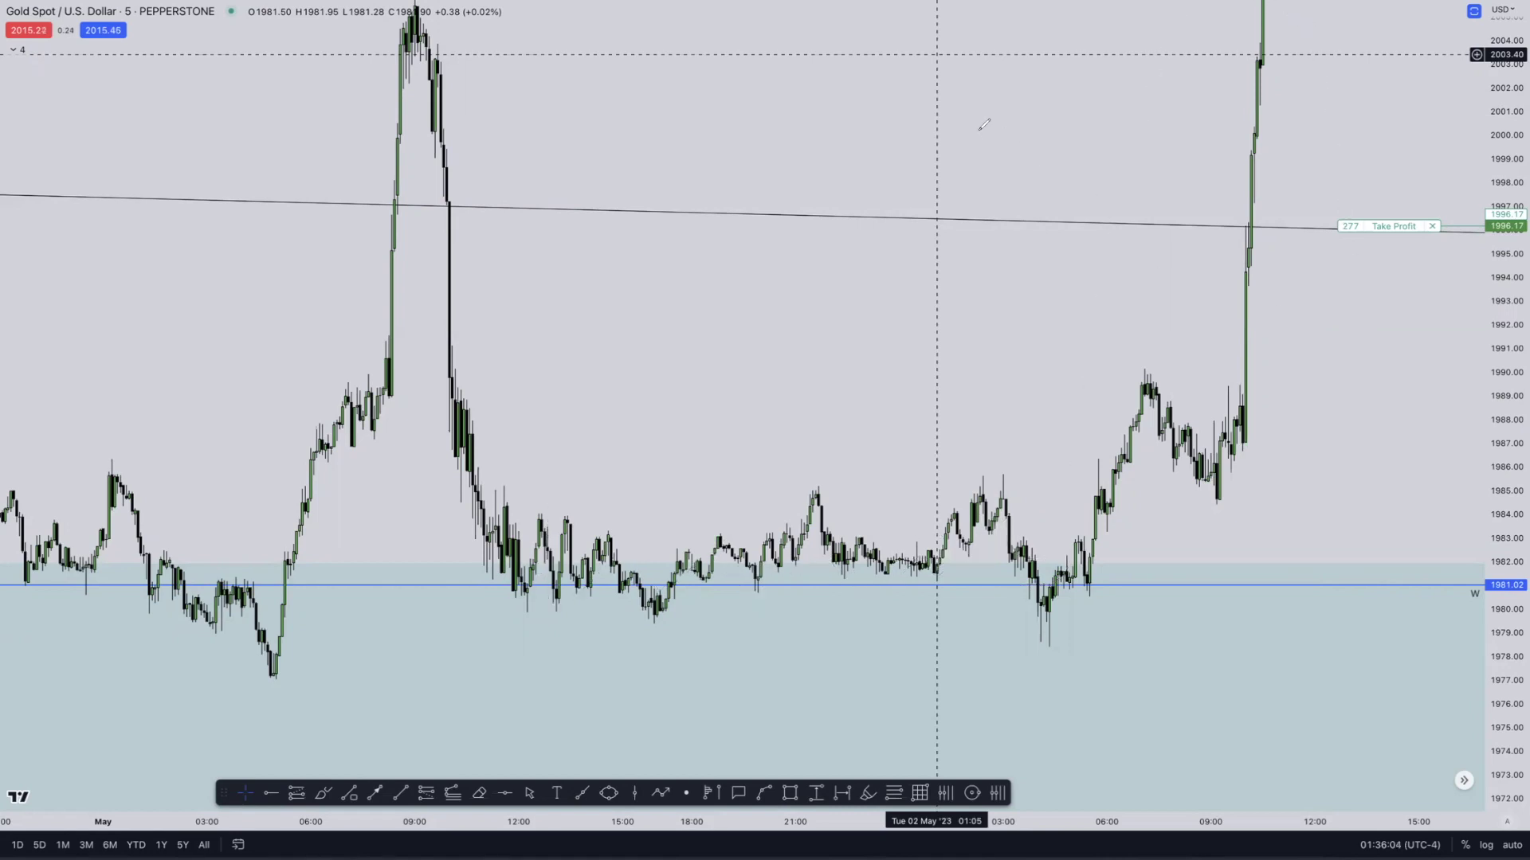
# Mark the peak near 2006, the lows at the 1981.02 level and the 2 May dip and rebound freehand, and clear the marks
pyautogui.moveTo(1511, 301); pyautogui.dragTo(1503, 458)
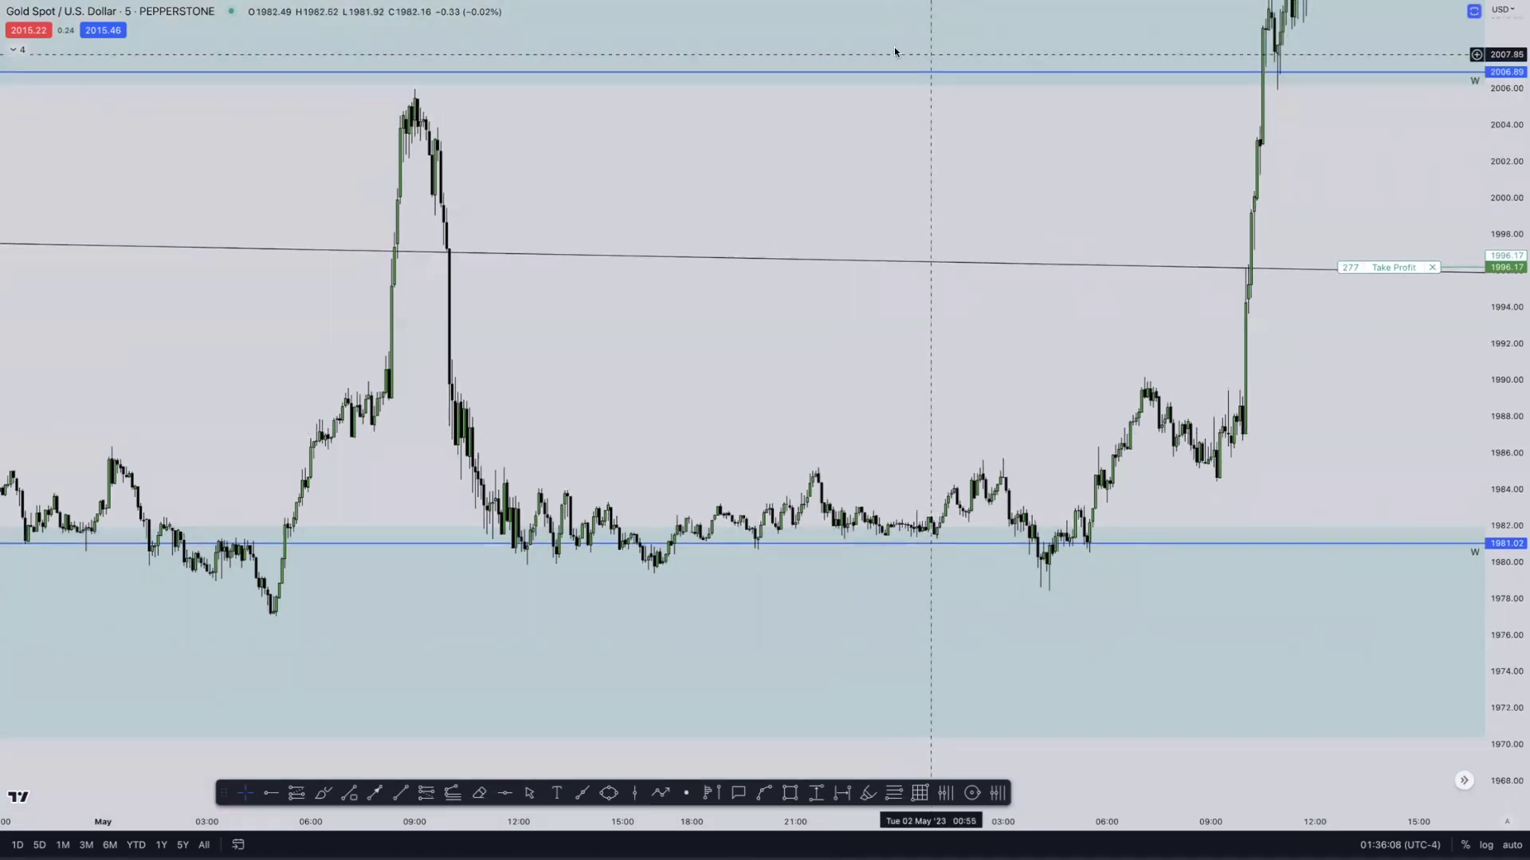
pyautogui.moveTo(386, 106); pyautogui.dragTo(415, 94)
pyautogui.moveTo(481, 555)
pyautogui.mouseDown()
pyautogui.moveTo(631, 546)
pyautogui.moveTo(535, 570)
pyautogui.mouseUp()
pyautogui.moveTo(867, 558)
pyautogui.mouseDown()
pyautogui.moveTo(965, 488)
pyautogui.moveTo(1047, 589)
pyautogui.moveTo(1094, 460)
pyautogui.moveTo(1115, 494)
pyautogui.mouseUp()
pyautogui.moveTo(335, 114)
pyautogui.mouseDown()
pyautogui.moveTo(395, 62)
pyautogui.moveTo(399, 76)
pyautogui.mouseUp()
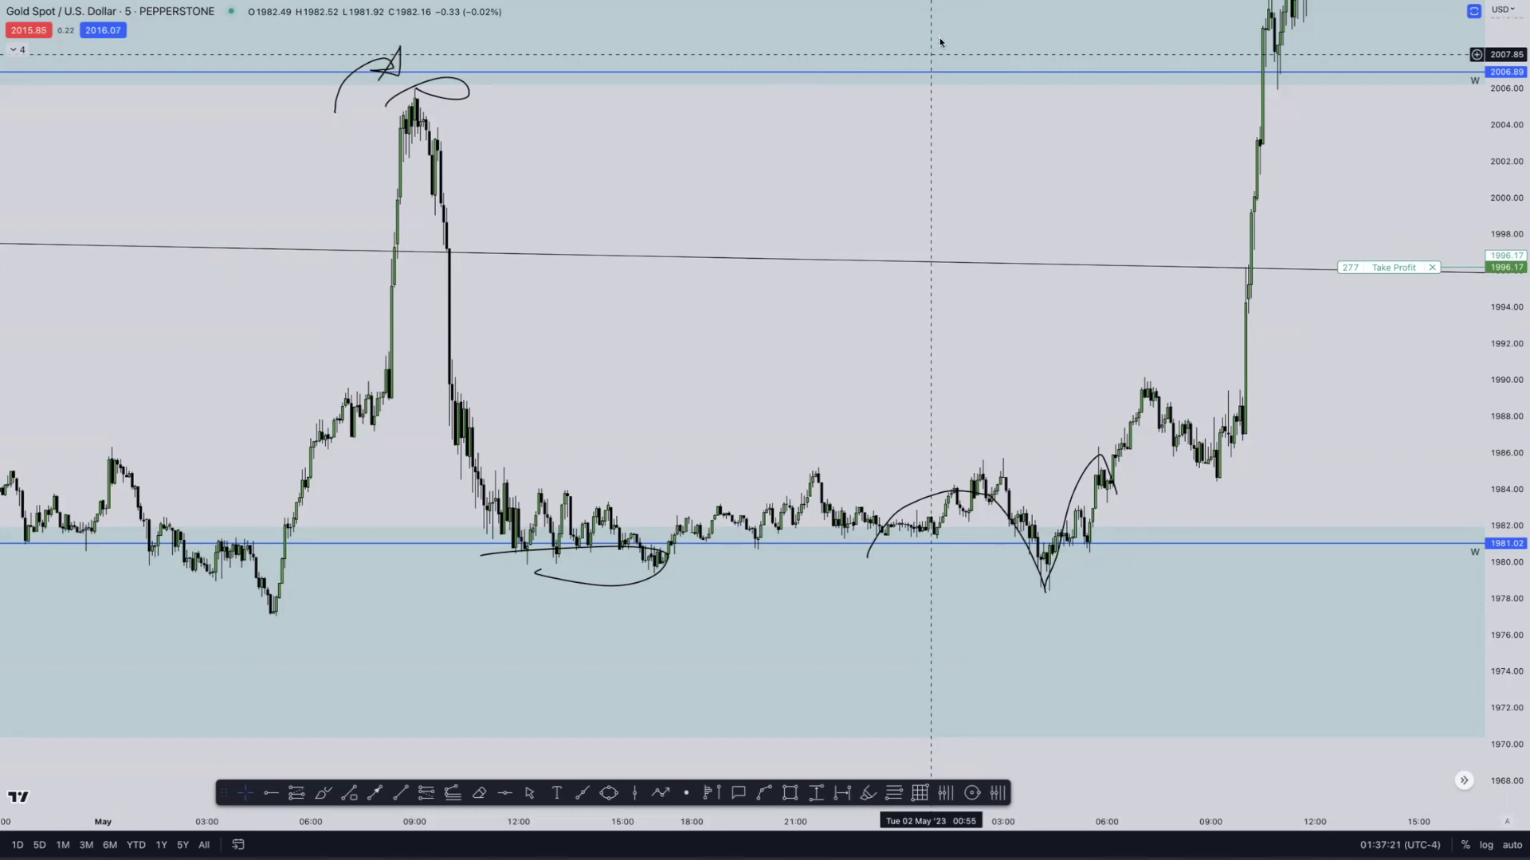
pyautogui.press('Escape')
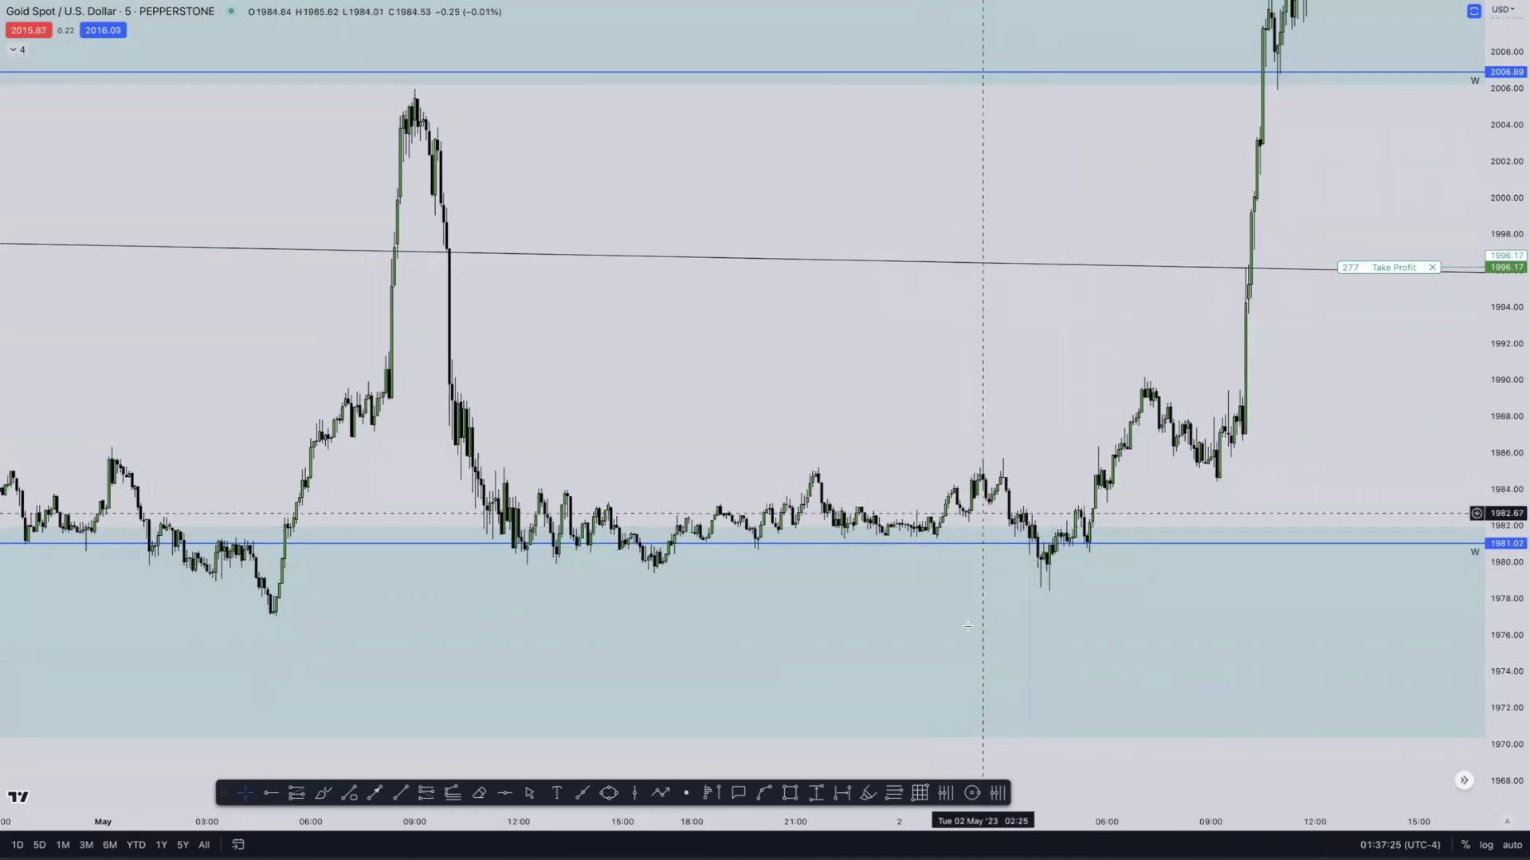
# Review the price move from the 1981.02 weekly zone up to the open short position and its take-profit level
pyautogui.moveTo(1505, 727); pyautogui.dragTo(1505, 609)
pyautogui.scroll(2, 1213, 608)
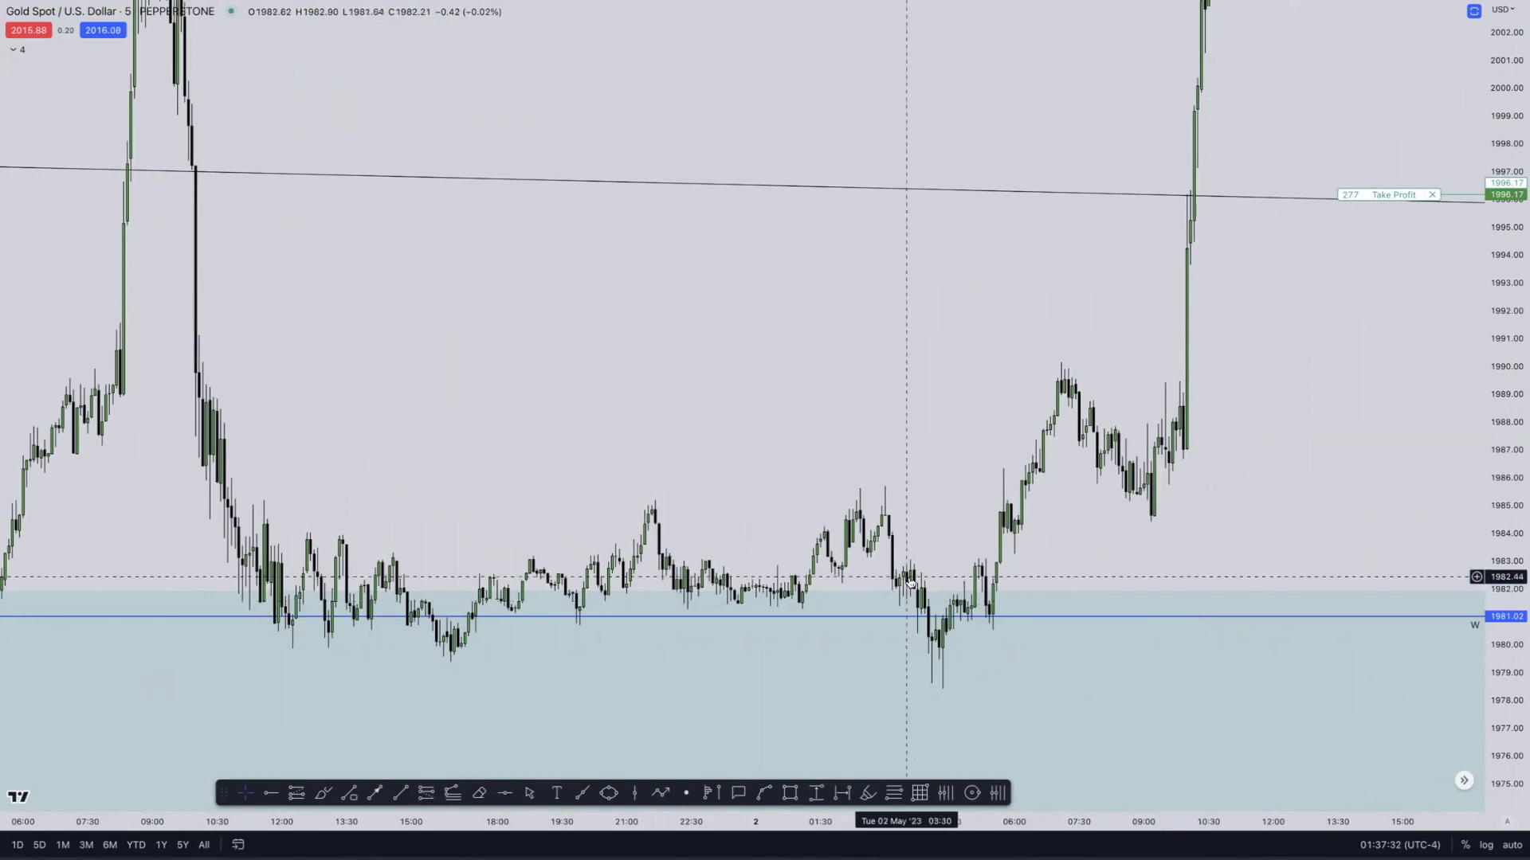
pyautogui.moveTo(1072, 533); pyautogui.dragTo(948, 505)
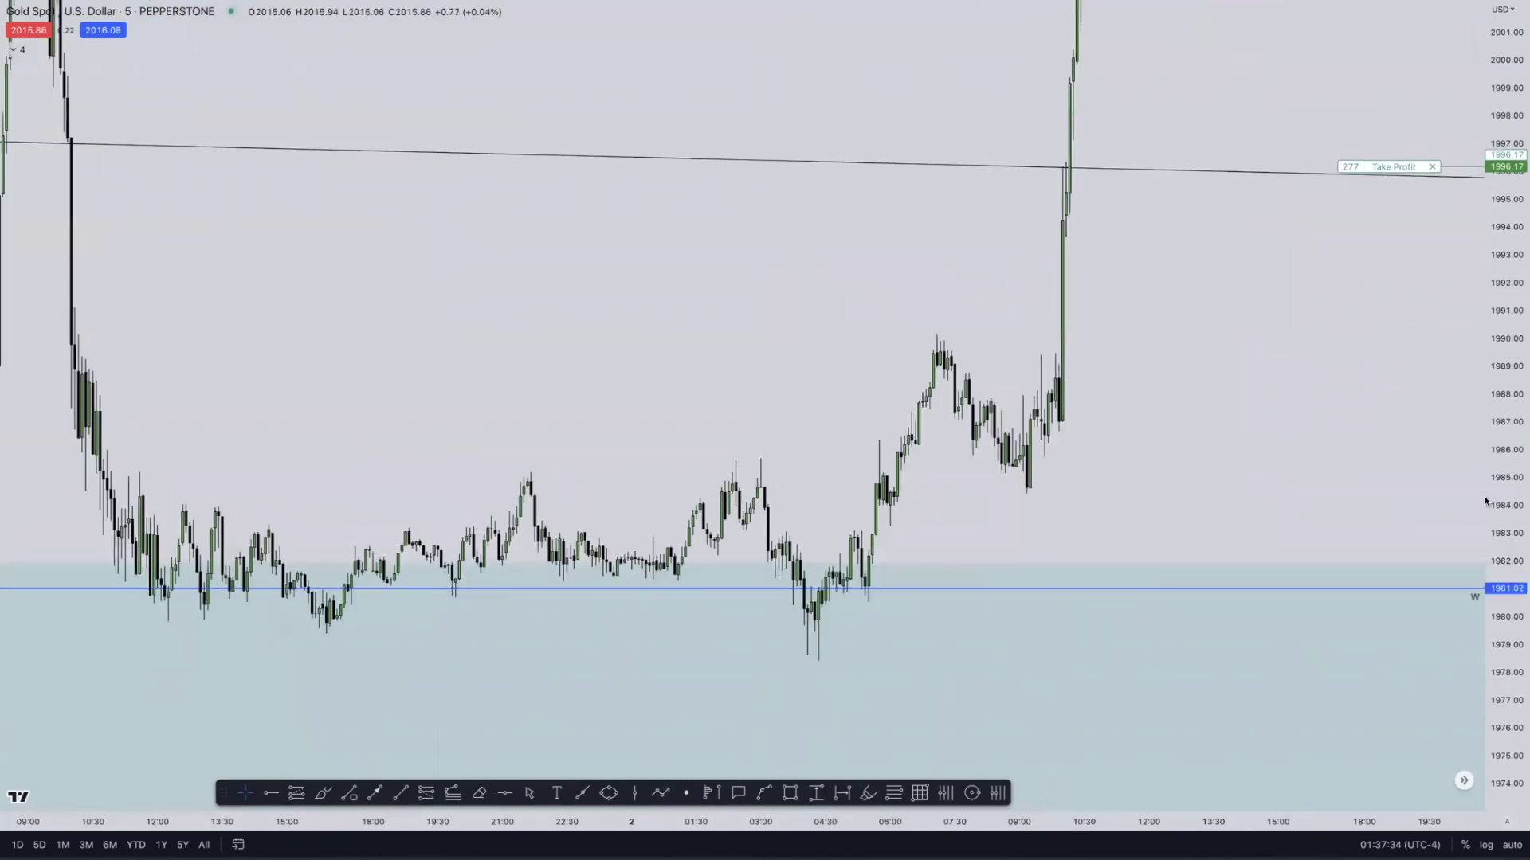
pyautogui.moveTo(1490, 489); pyautogui.dragTo(1490, 613)
pyautogui.scroll(-2, 1344, 624)
pyautogui.scroll(-1, 1316, 619)
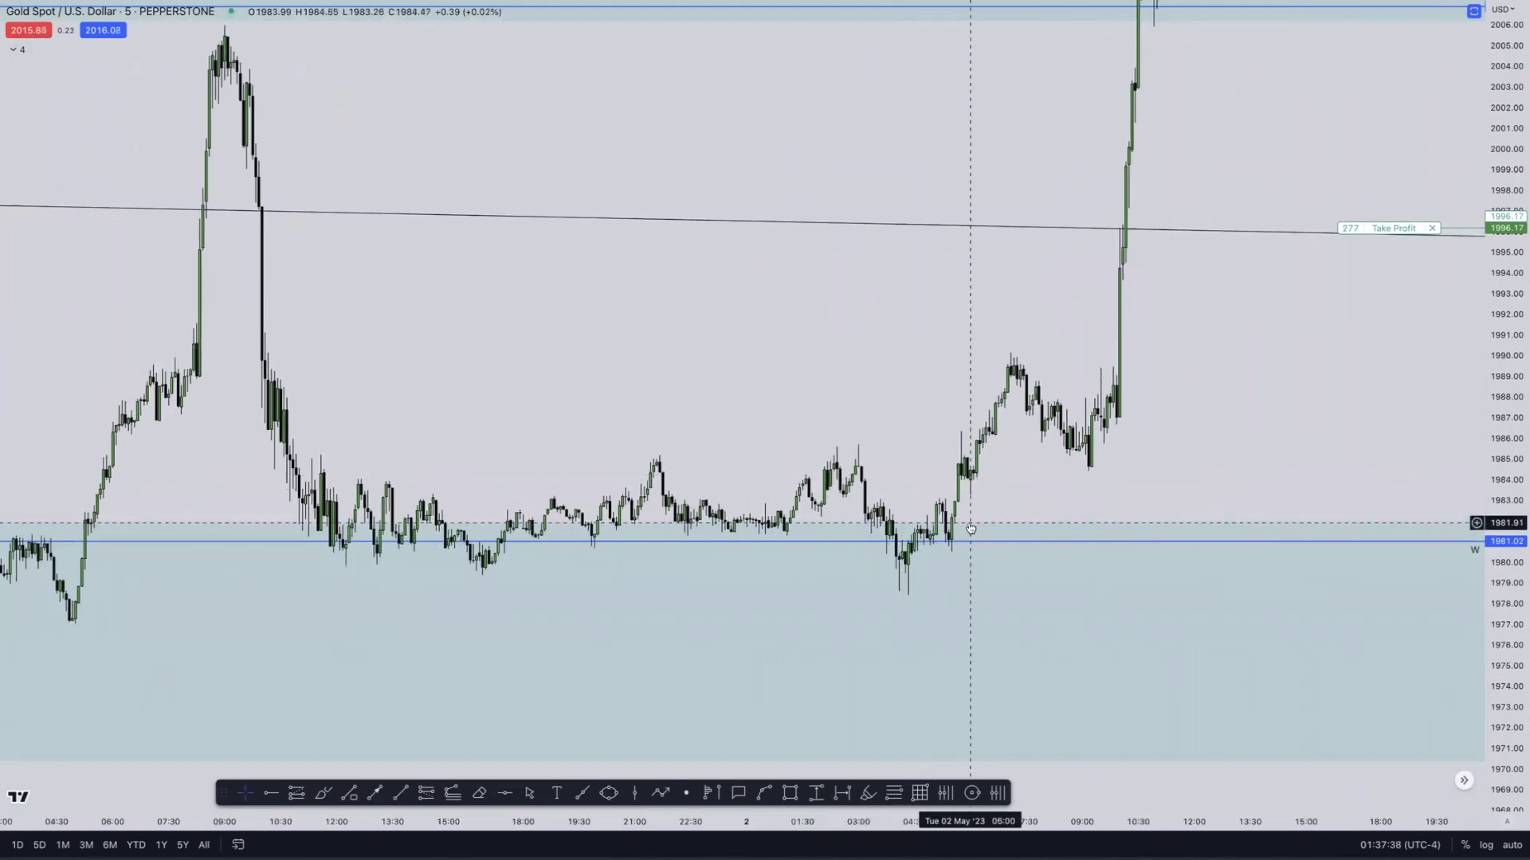
pyautogui.moveTo(1498, 394); pyautogui.dragTo(1471, 628)
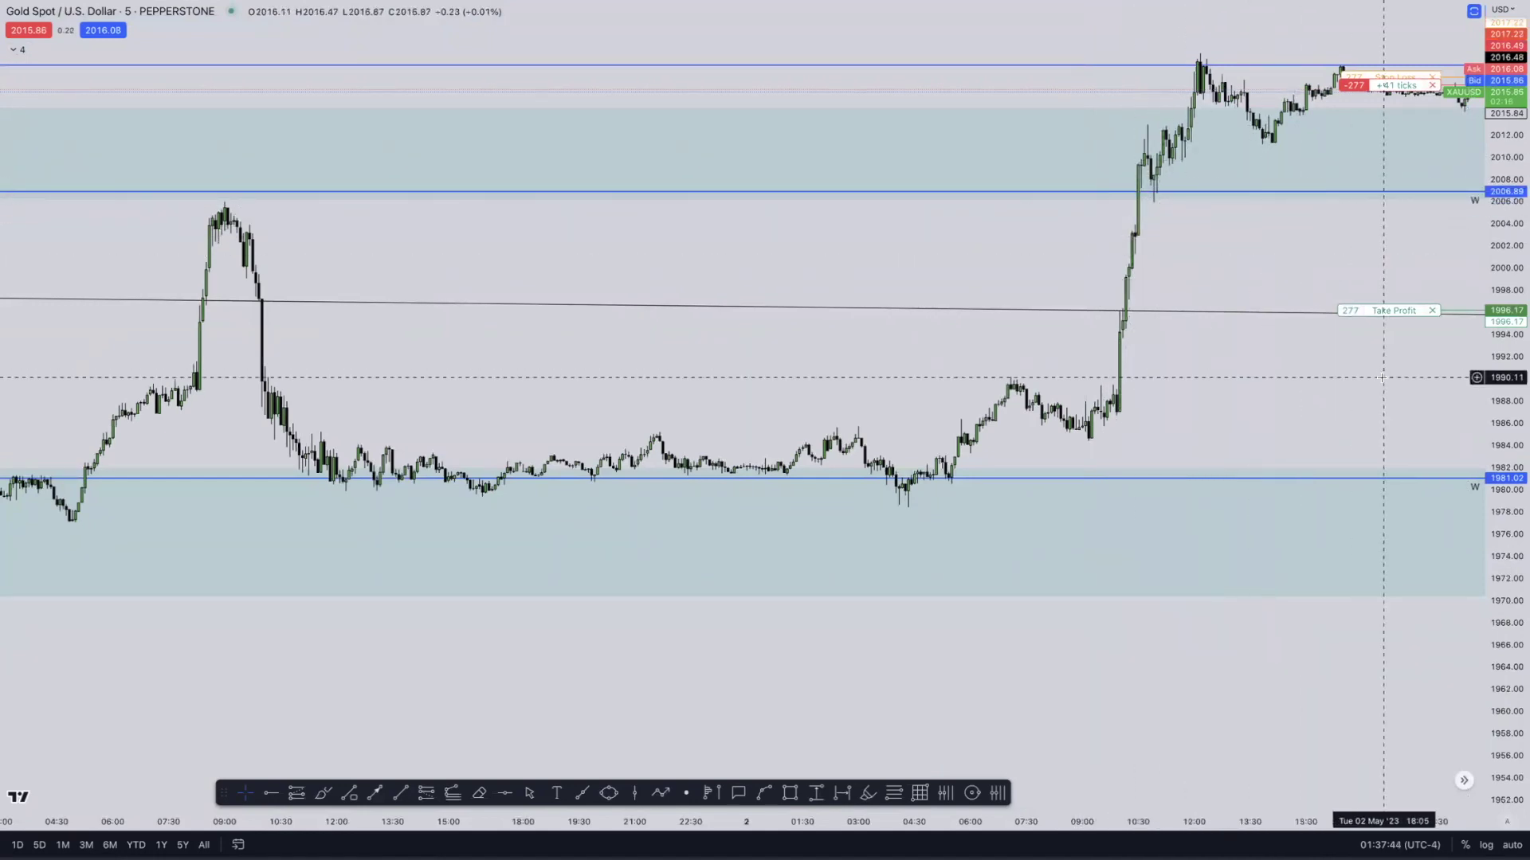
pyautogui.moveTo(1497, 626); pyautogui.dragTo(1493, 502)
pyautogui.moveTo(1349, 441); pyautogui.dragTo(1346, 458)
pyautogui.scroll(2, 1347, 459)
pyautogui.moveTo(1505, 502); pyautogui.dragTo(1503, 477)
pyautogui.moveTo(1404, 480); pyautogui.dragTo(892, 534)
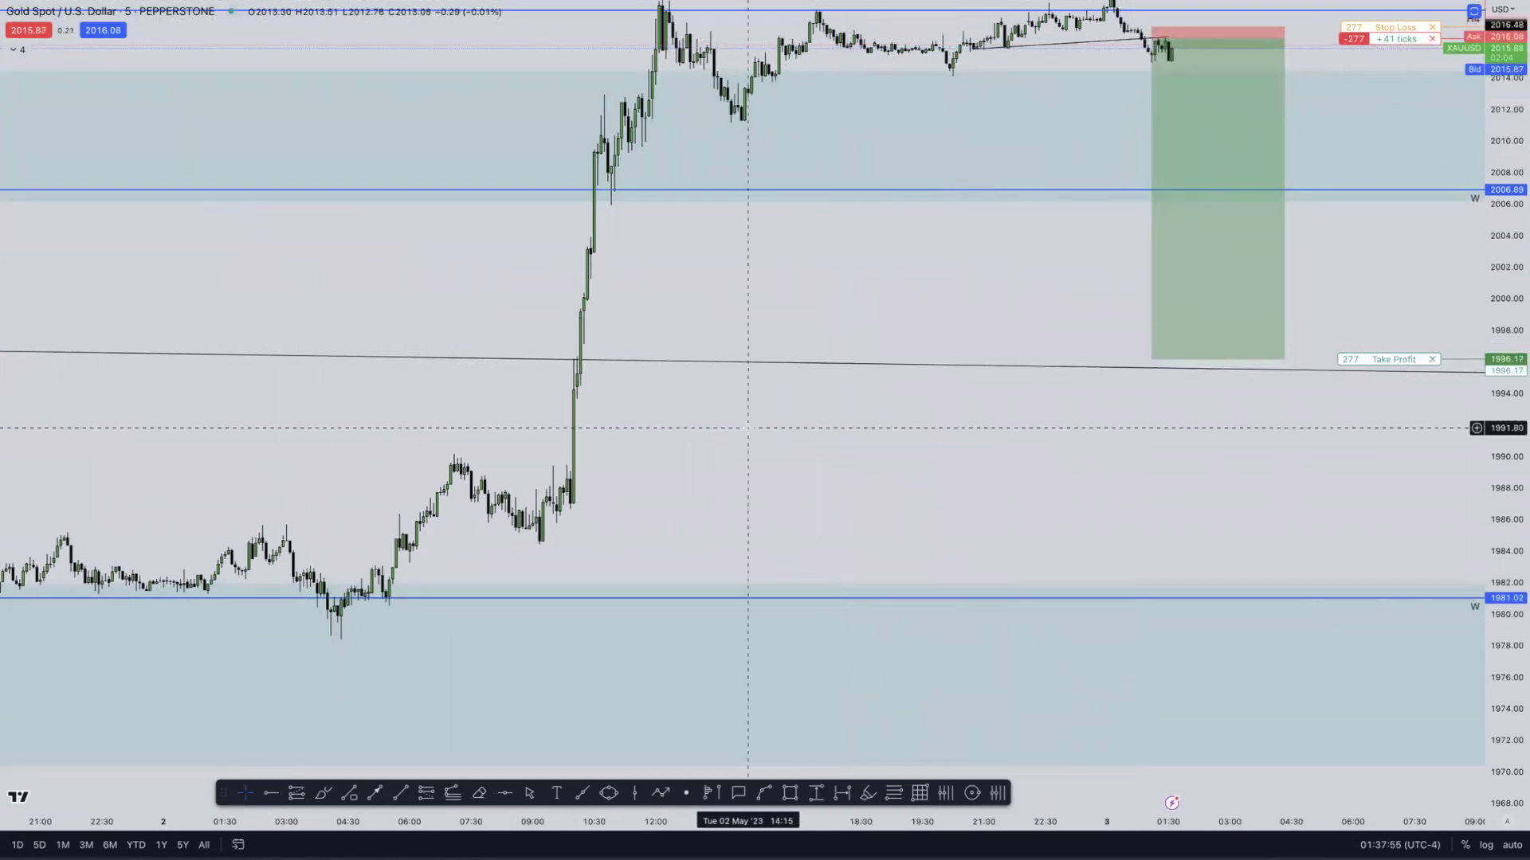
pyautogui.moveTo(847, 430); pyautogui.dragTo(1386, 368)
# Draw a short horizontal line at about 1980.4 at the candle low just before 04:00 on 2 May
pyautogui.moveTo(1499, 701); pyautogui.dragTo(1499, 416)
pyautogui.moveTo(1158, 529); pyautogui.dragTo(1234, 414)
pyautogui.scroll(2, 1232, 415)
pyautogui.scroll(2, 838, 519)
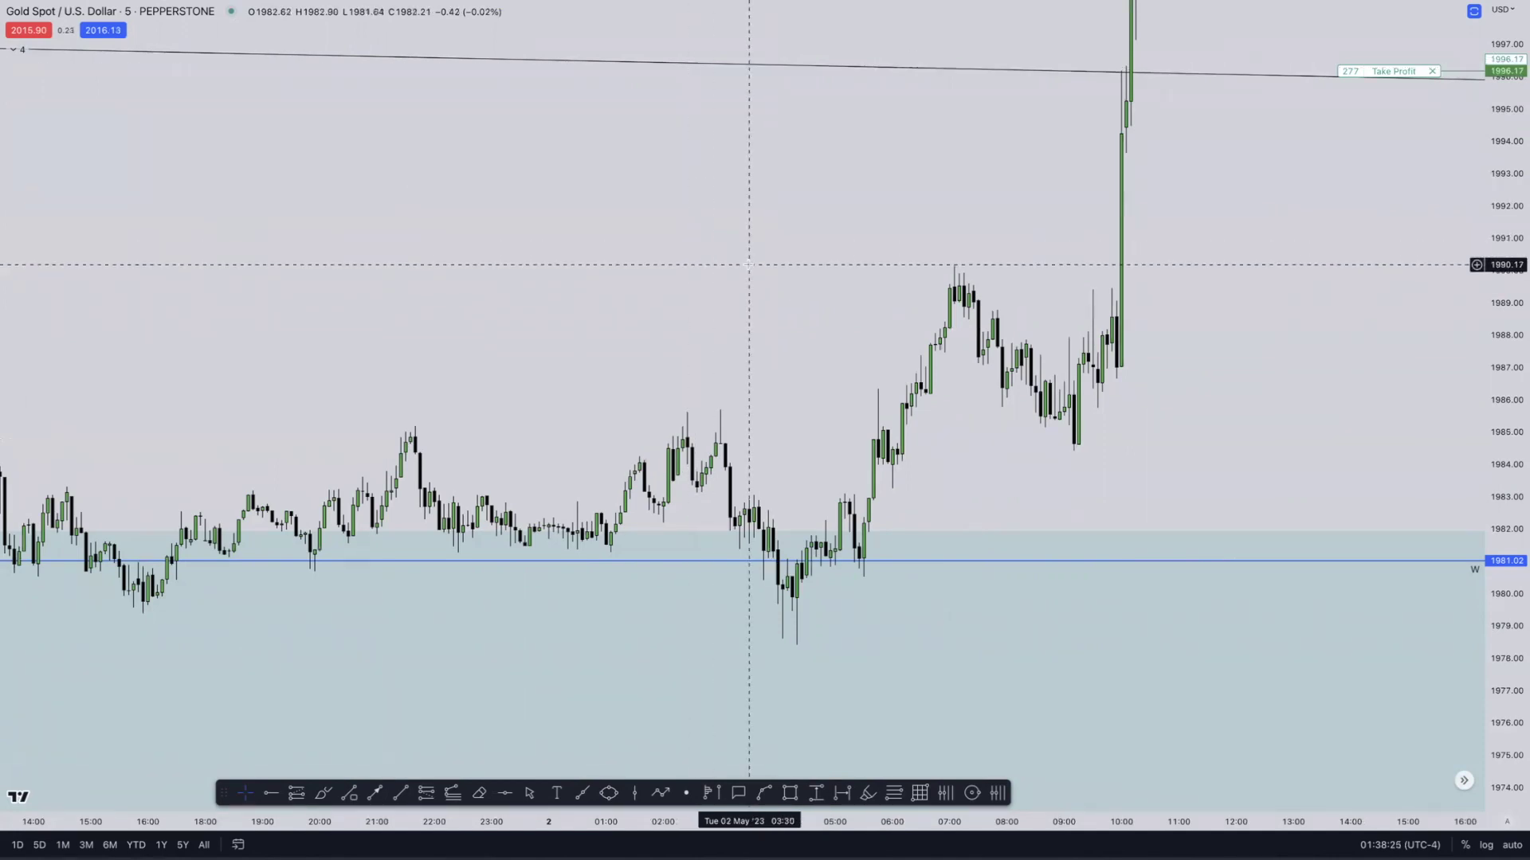
pyautogui.scroll(1, 749, 264)
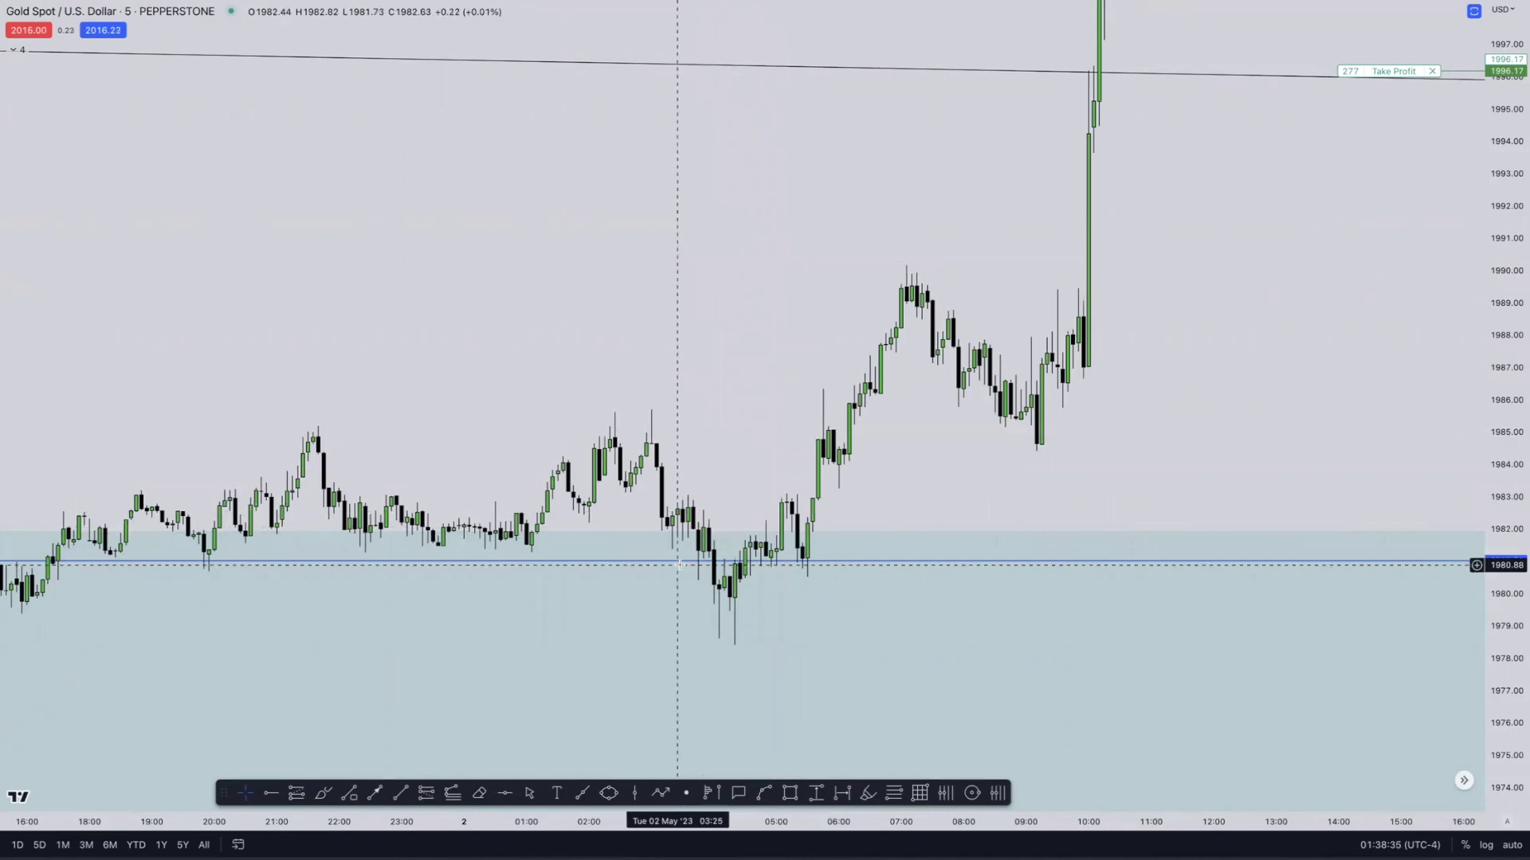
pyautogui.click(401, 793)
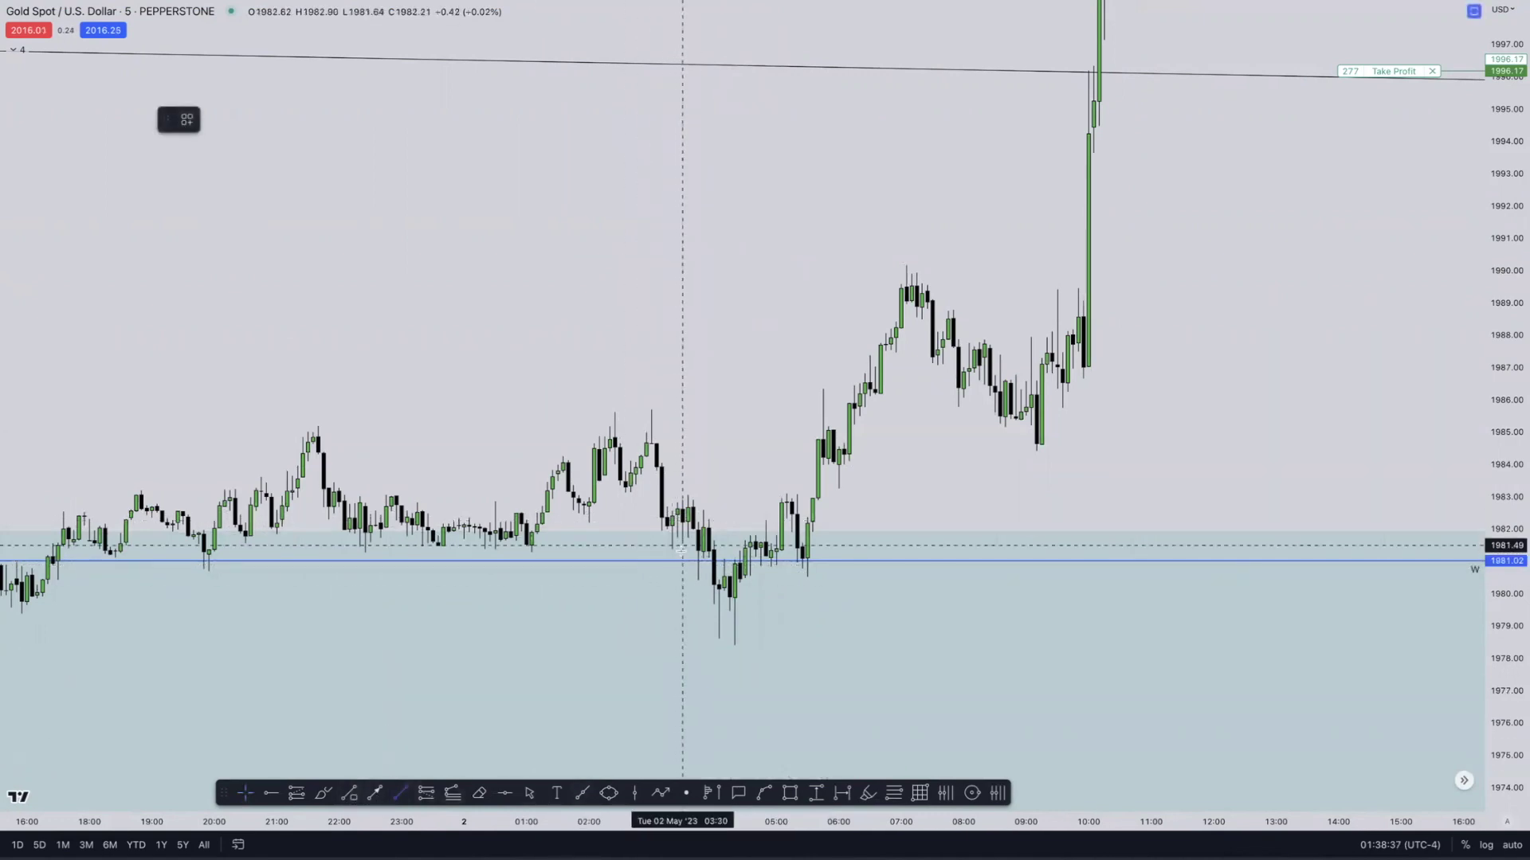
pyautogui.click(698, 582)
pyautogui.click(707, 583)
pyautogui.click(671, 596)
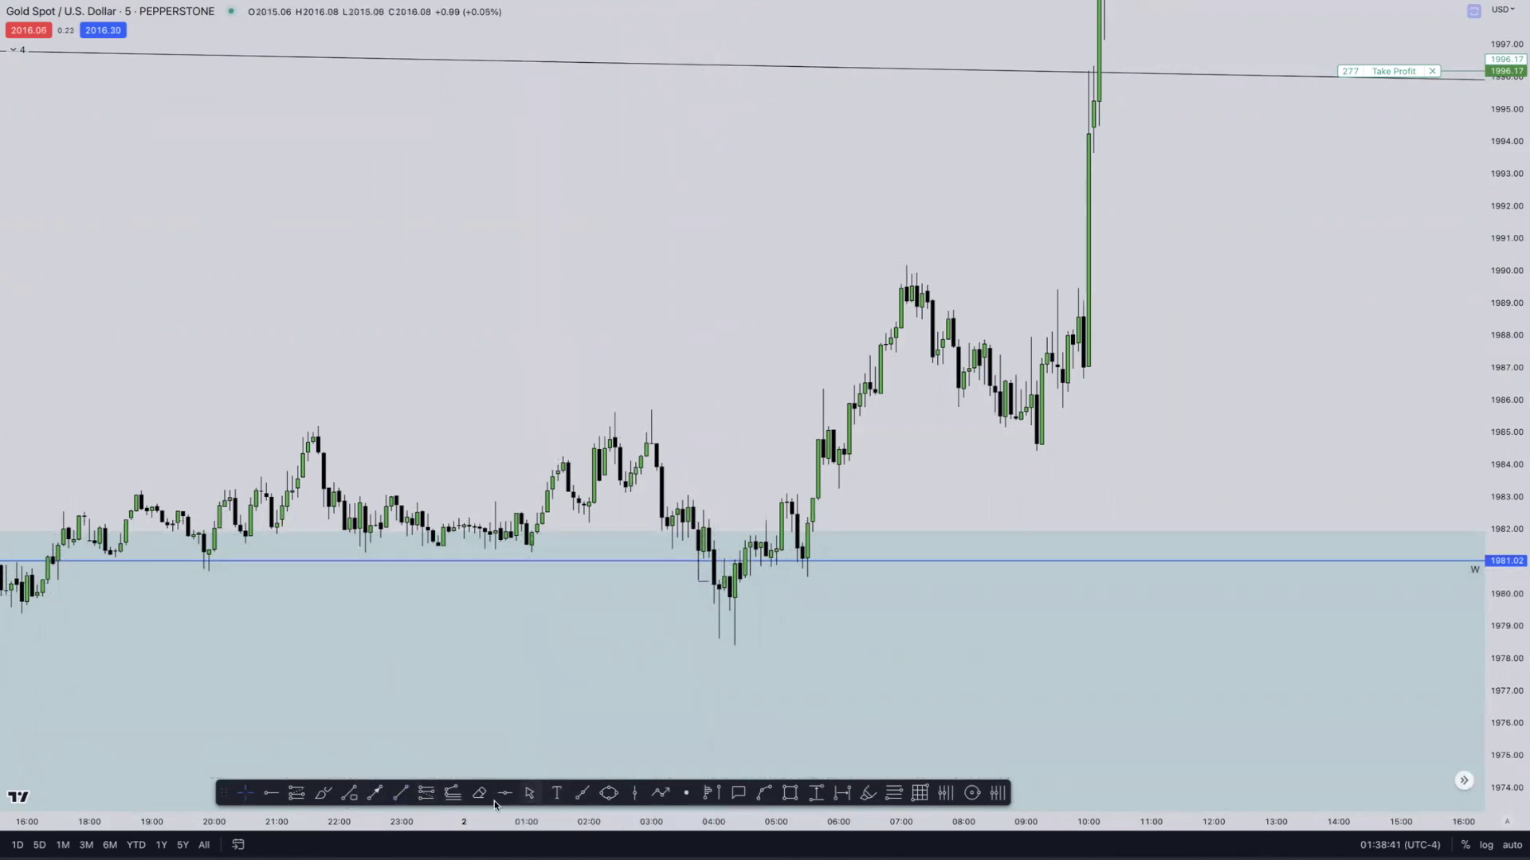
# Draw a horizontal line at 1982.61 running from the 03:50 candle on 2 May to shortly after 05:00
pyautogui.hotkey('alt', 't')
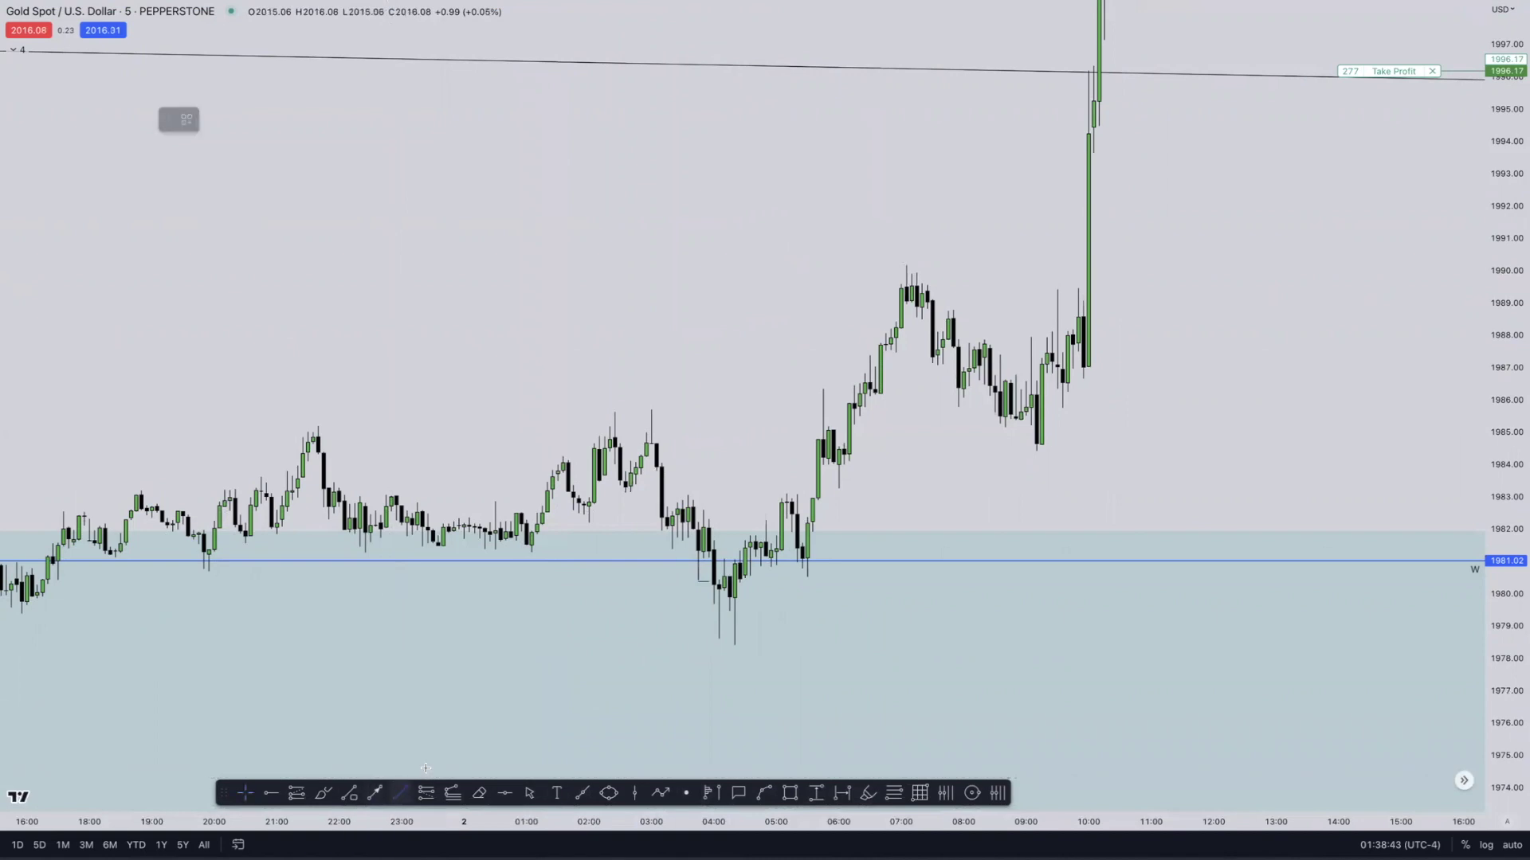
pyautogui.click(703, 509)
pyautogui.press('Escape')
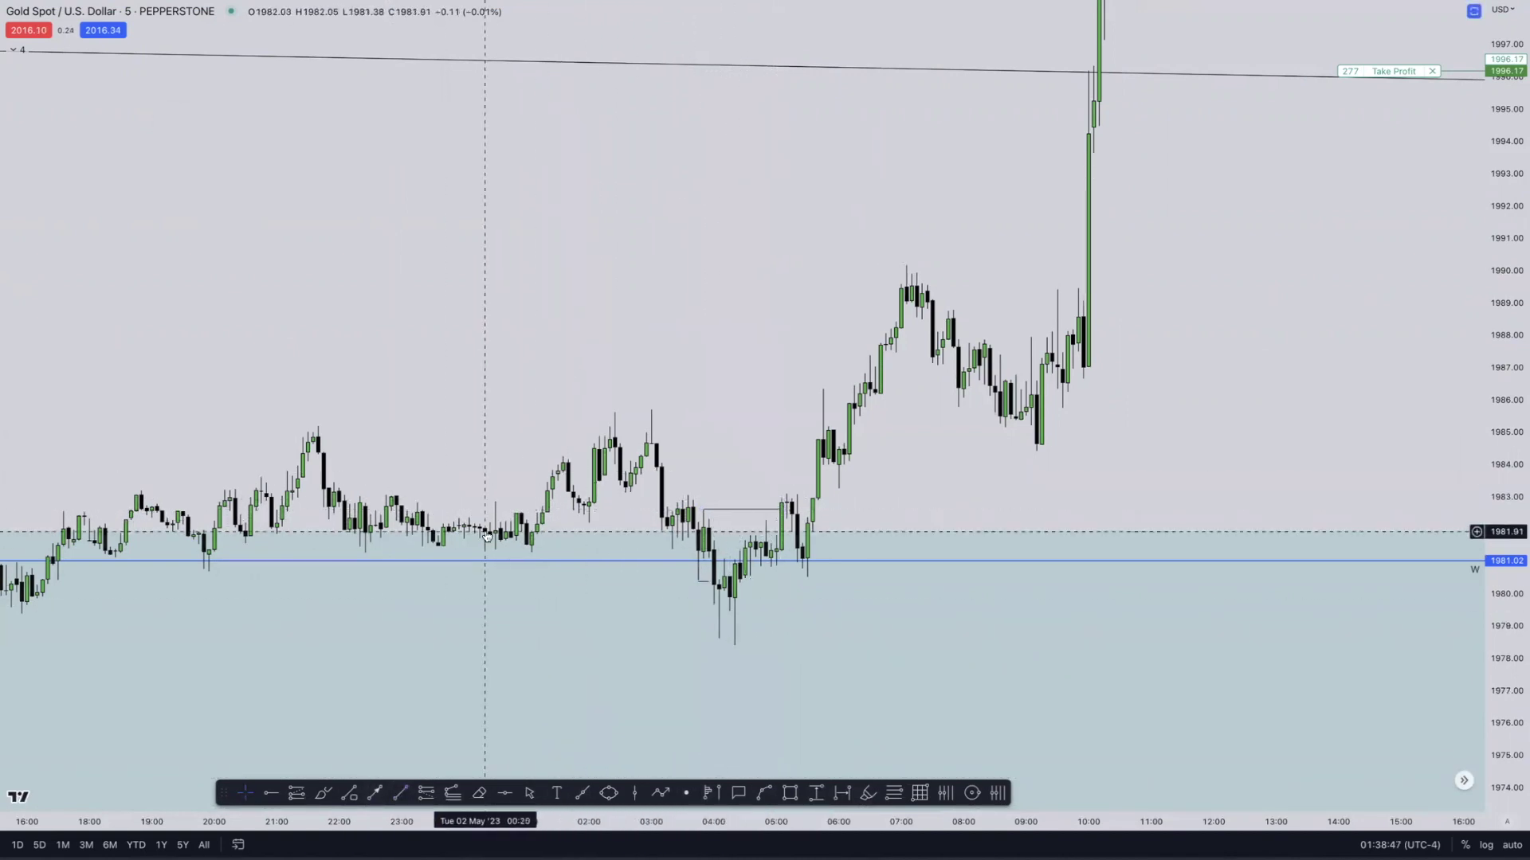
# Shade a rectangle between the two lines, from about 1982.6 down to 1980.4, and clear the freehand candle sketches
pyautogui.click(790, 793)
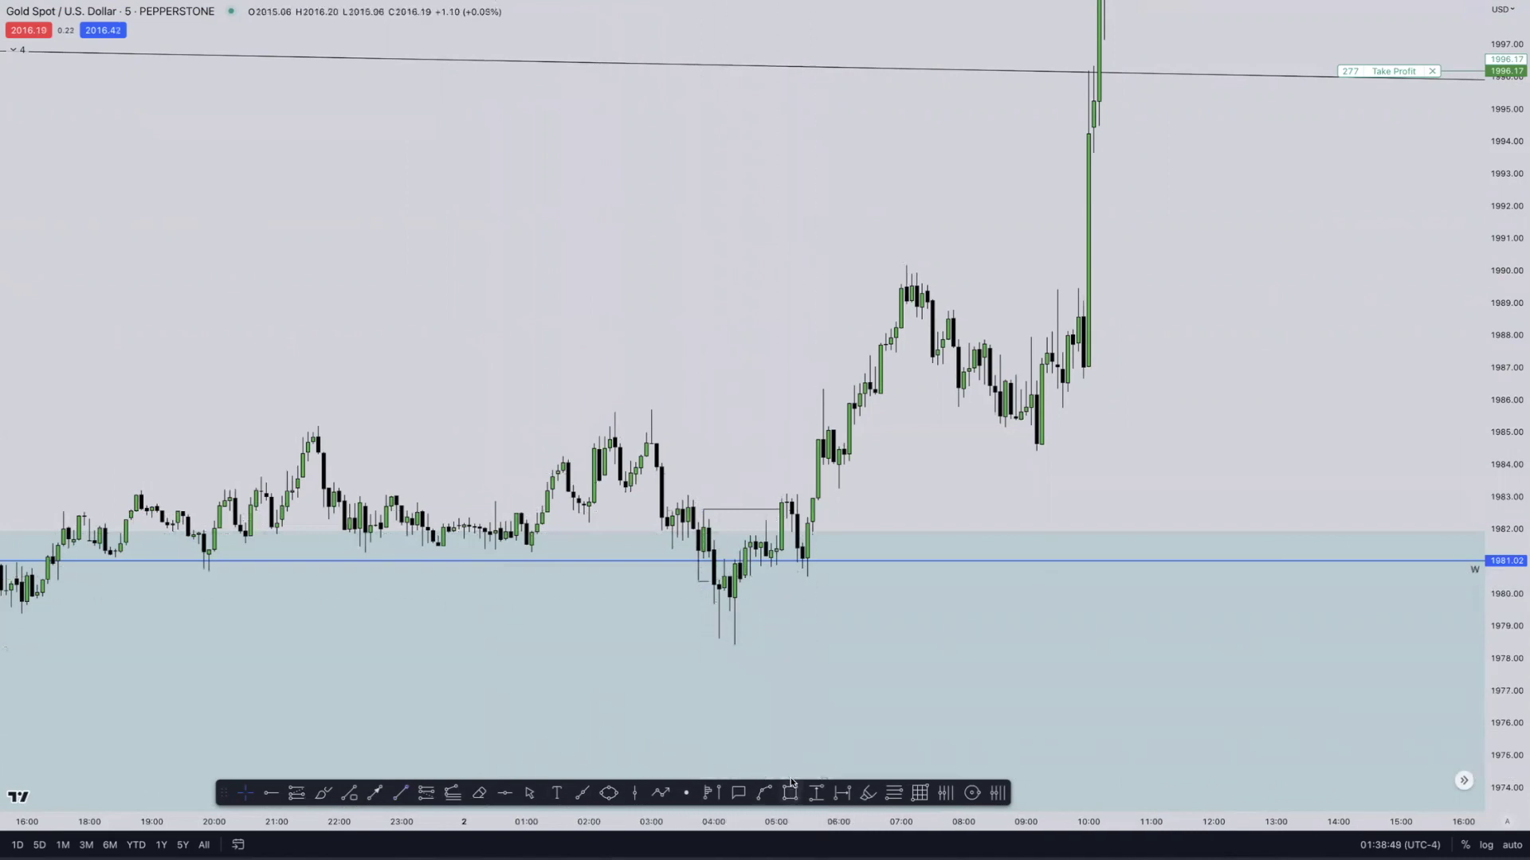
pyautogui.click(709, 508)
pyautogui.click(766, 580)
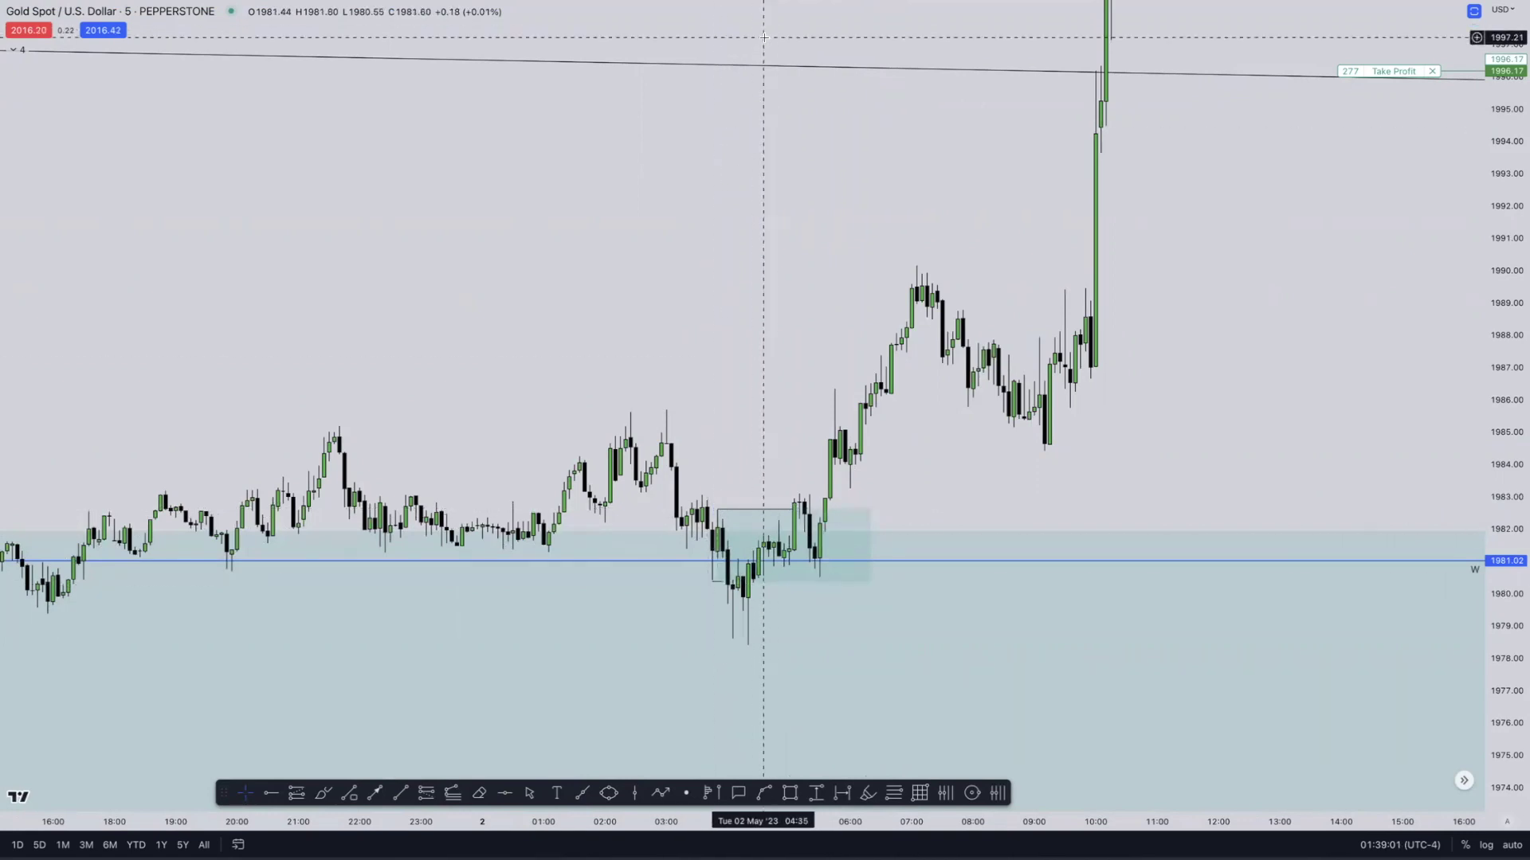
pyautogui.moveTo(853, 6)
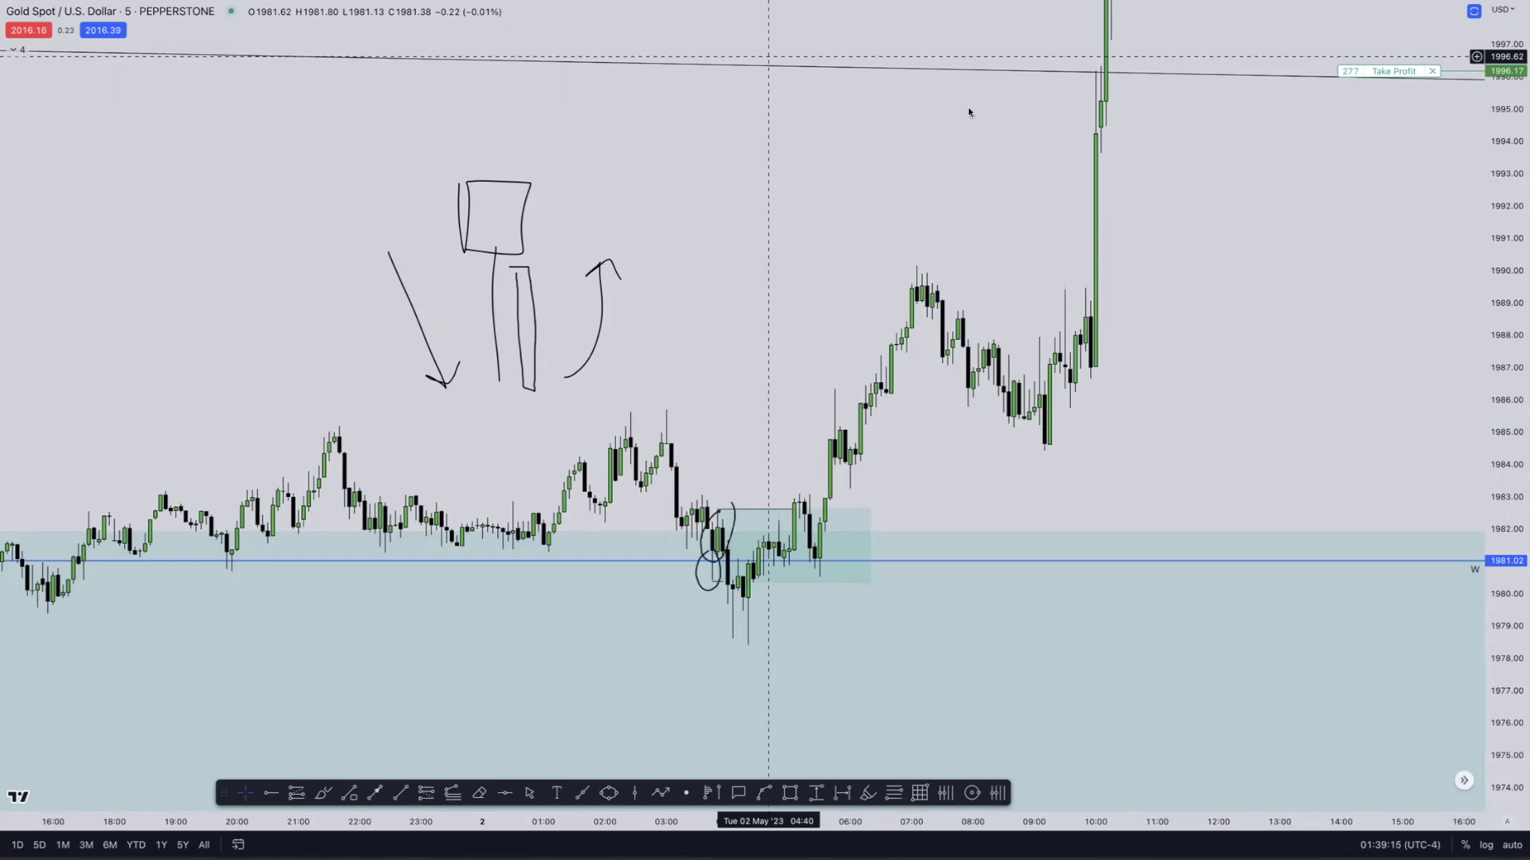
pyautogui.press('Escape')
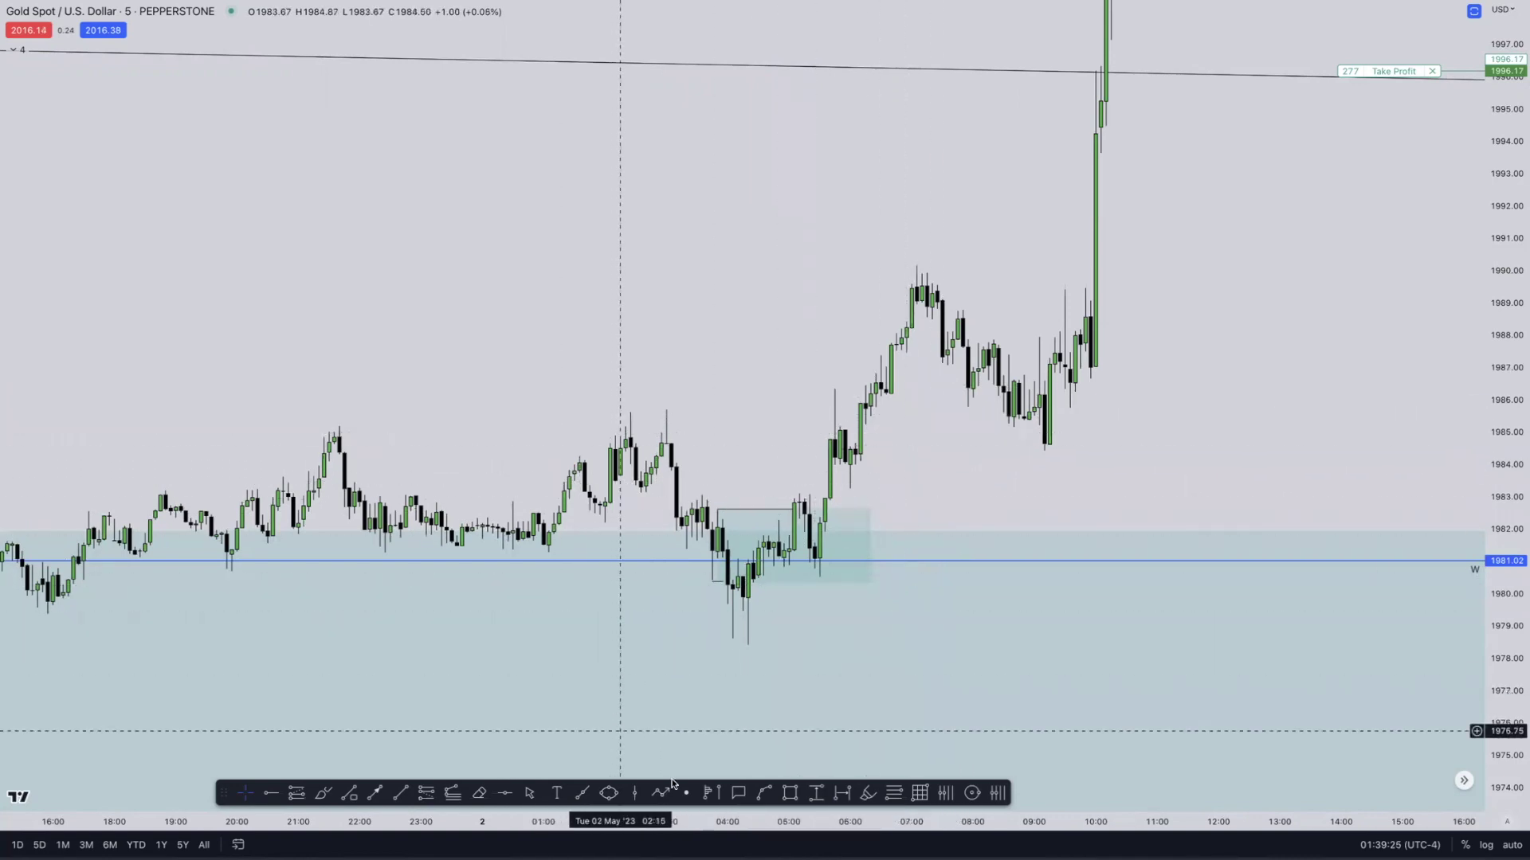
# Draw horizontal lines at 1983.86 and about 1982.8 from the 03:05 sell-off candle to around 06:40, and clear the freehand marks
pyautogui.click(790, 793)
pyautogui.click(400, 792)
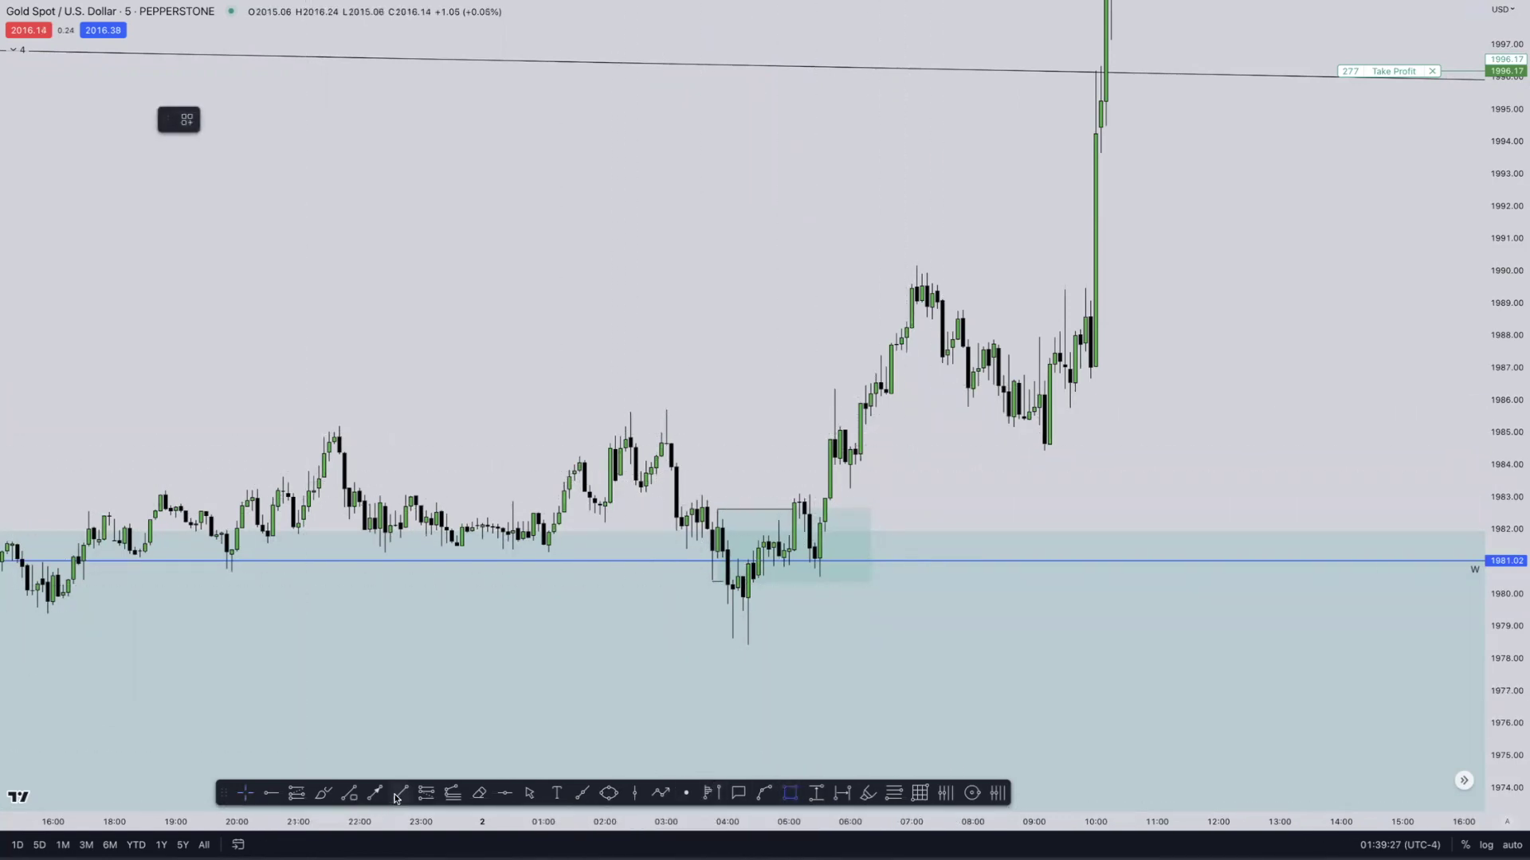
pyautogui.click(674, 469)
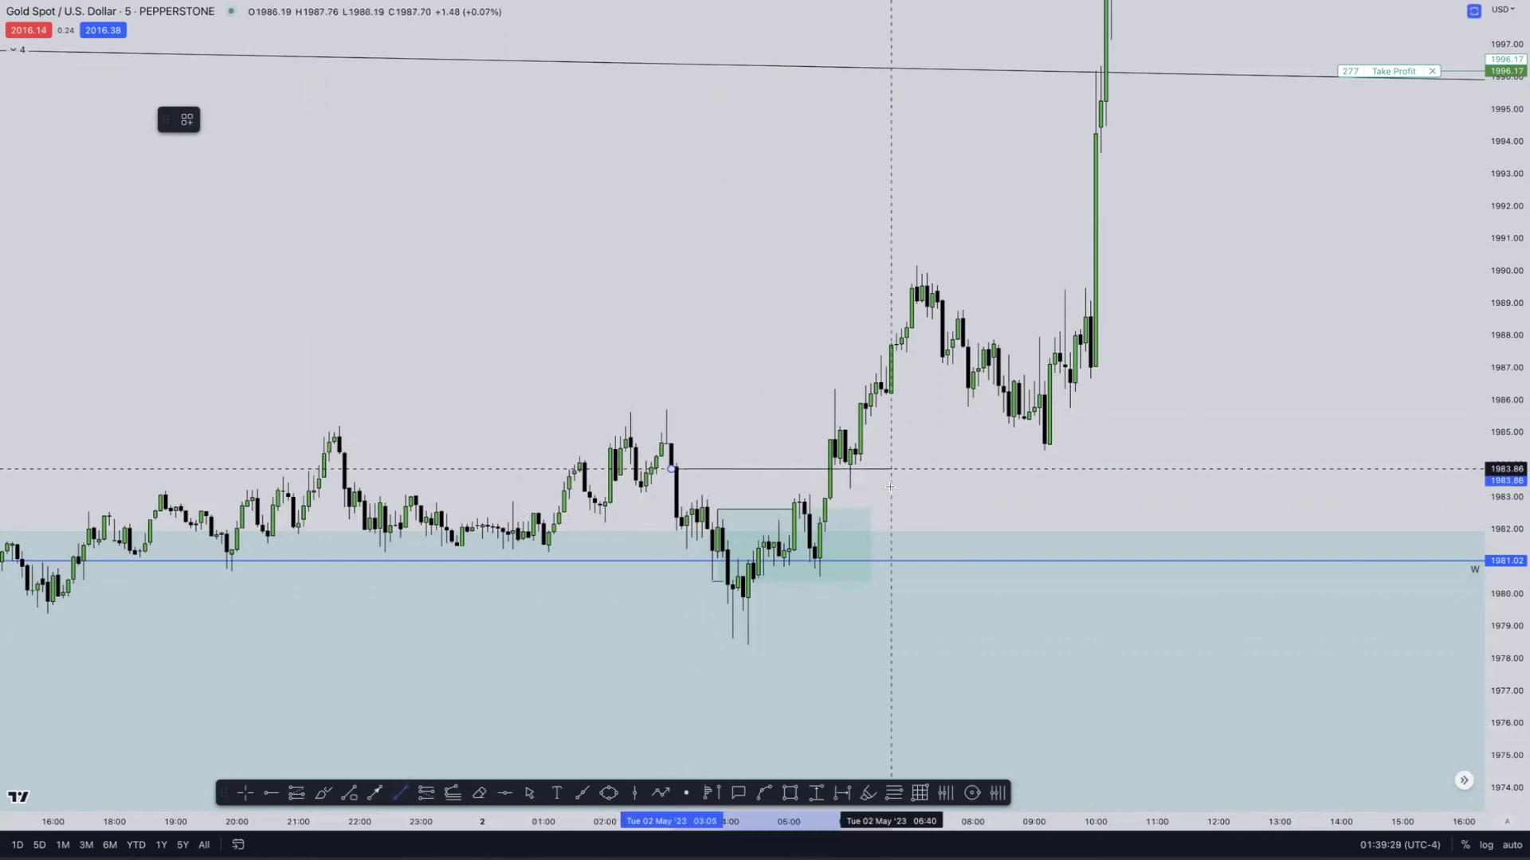
pyautogui.click(891, 469)
pyautogui.click(677, 504)
pyautogui.click(881, 504)
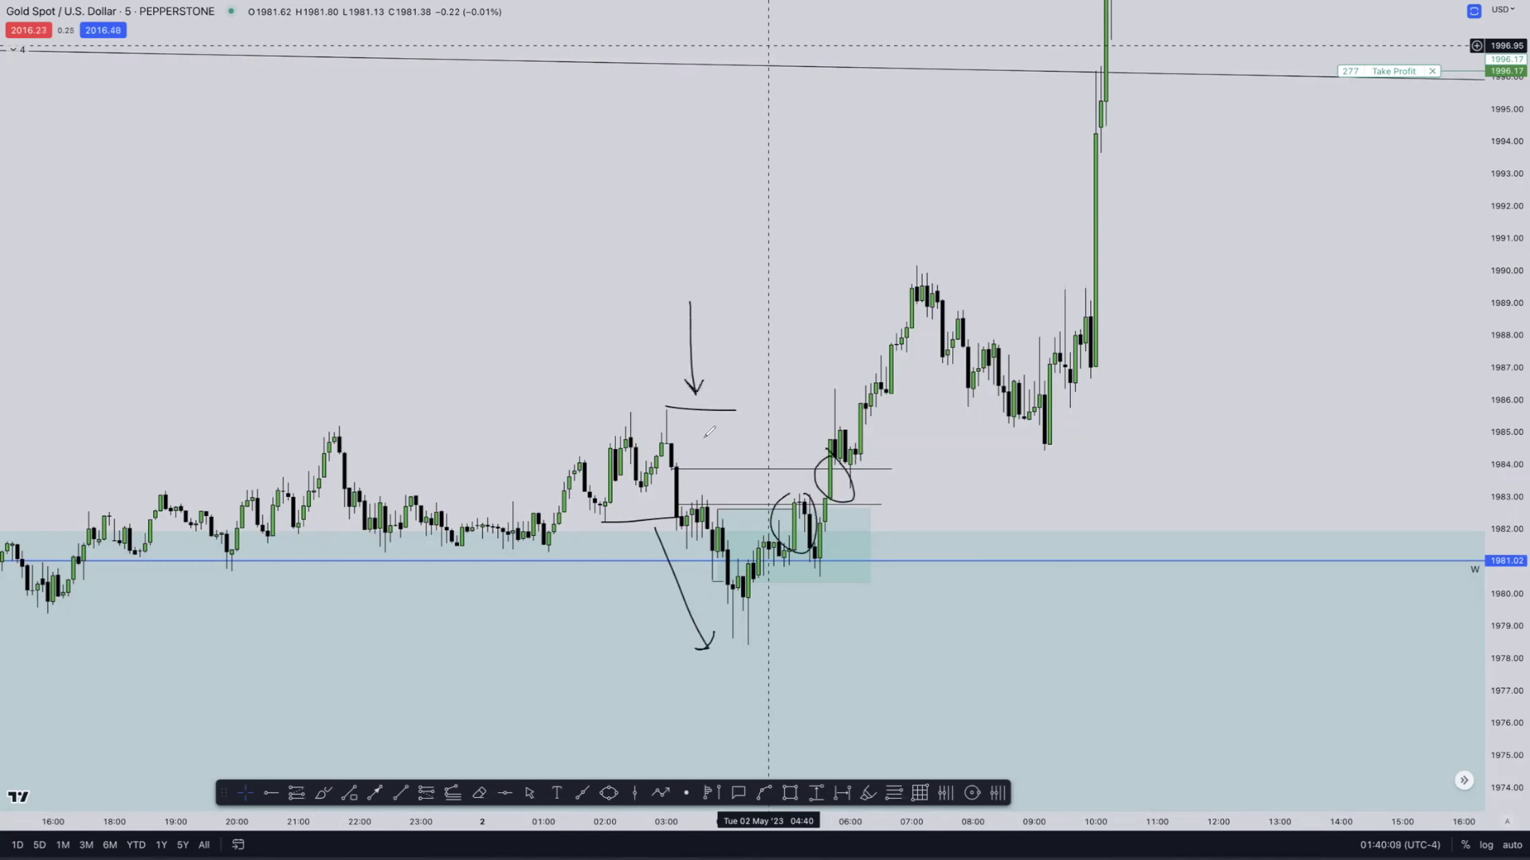
pyautogui.click(979, 105)
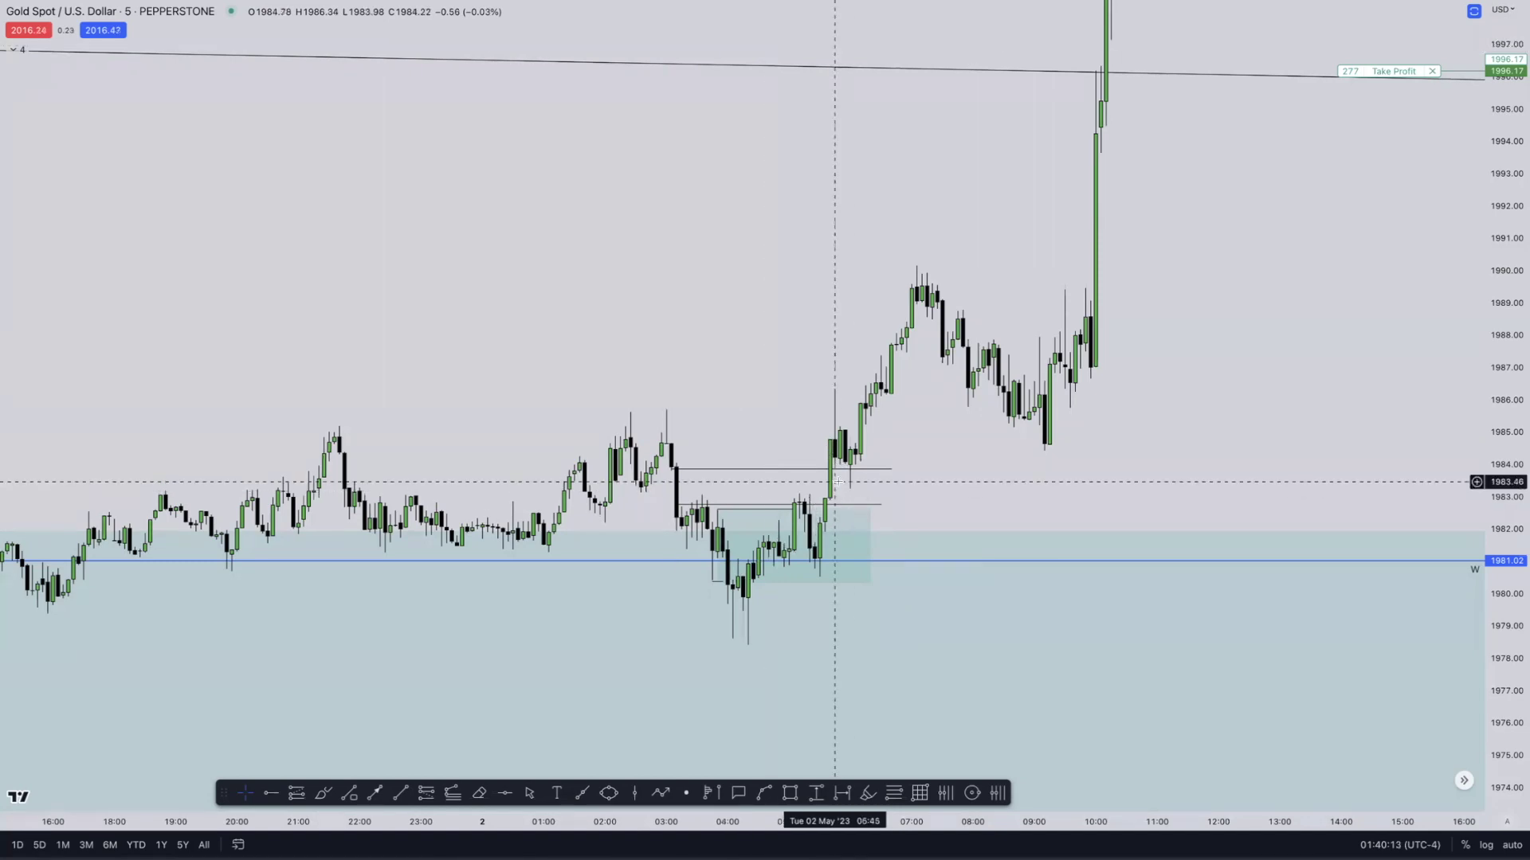
# Place a vertical line at 09:00 on 2 May, just before the sharp rally
pyautogui.moveTo(910, 445); pyautogui.dragTo(761, 471)
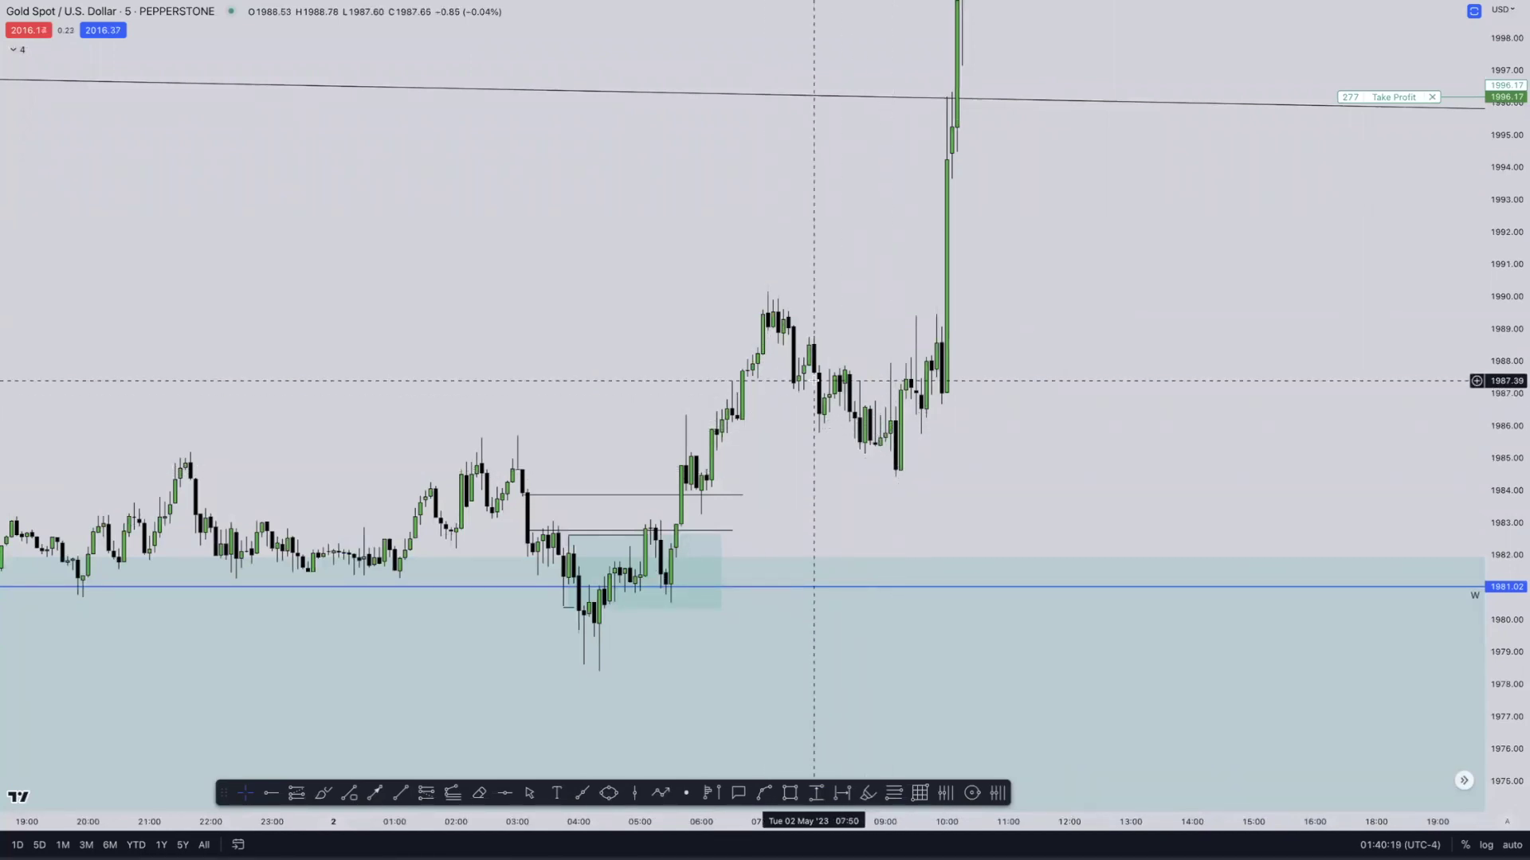
pyautogui.scroll(-4, 814, 381)
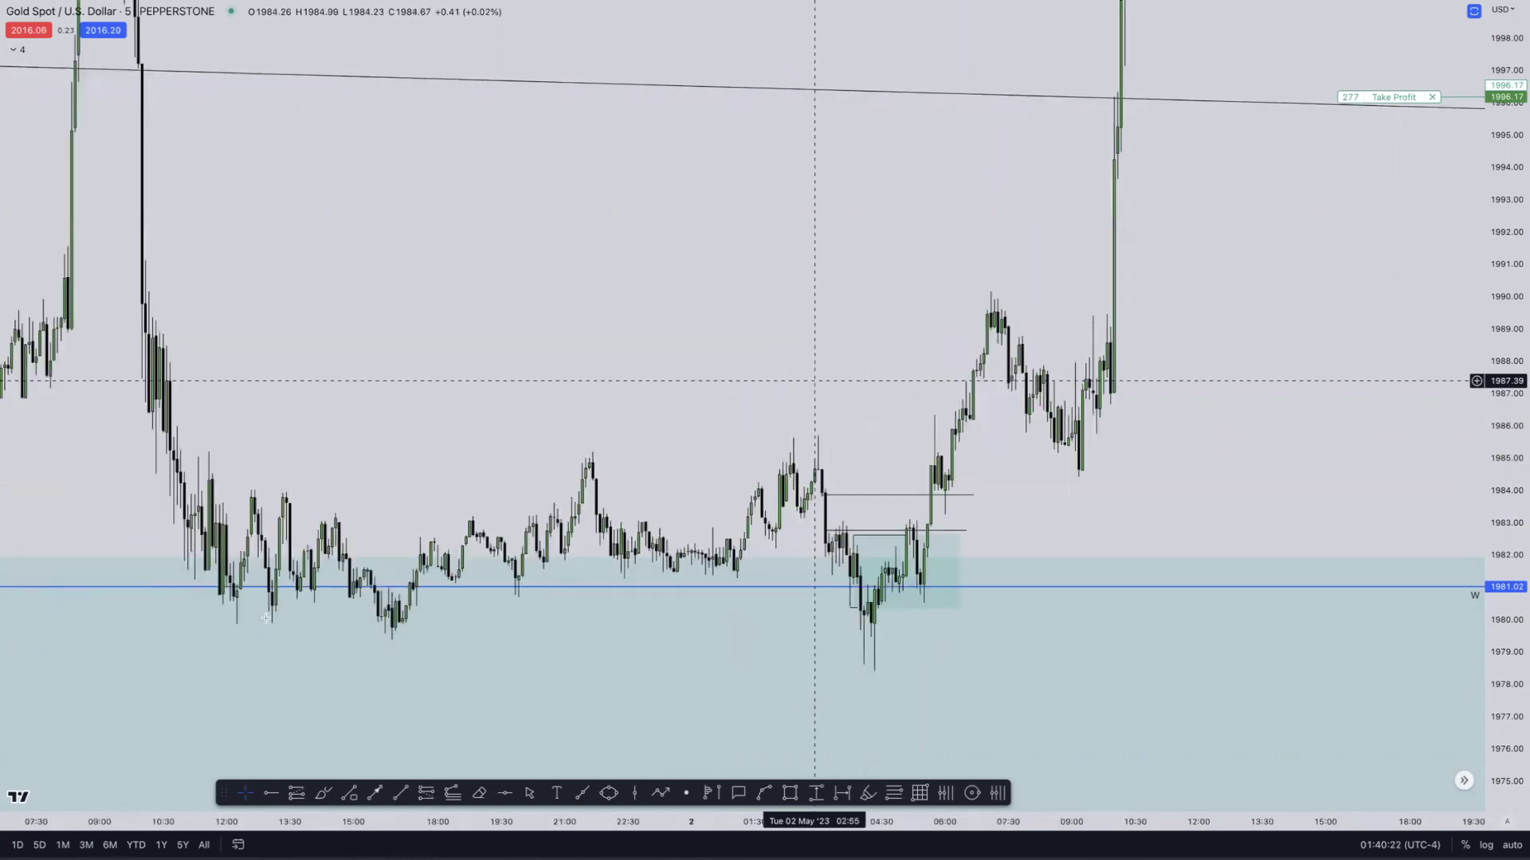
pyautogui.scroll(3, 671, 607)
pyautogui.scroll(1, 670, 611)
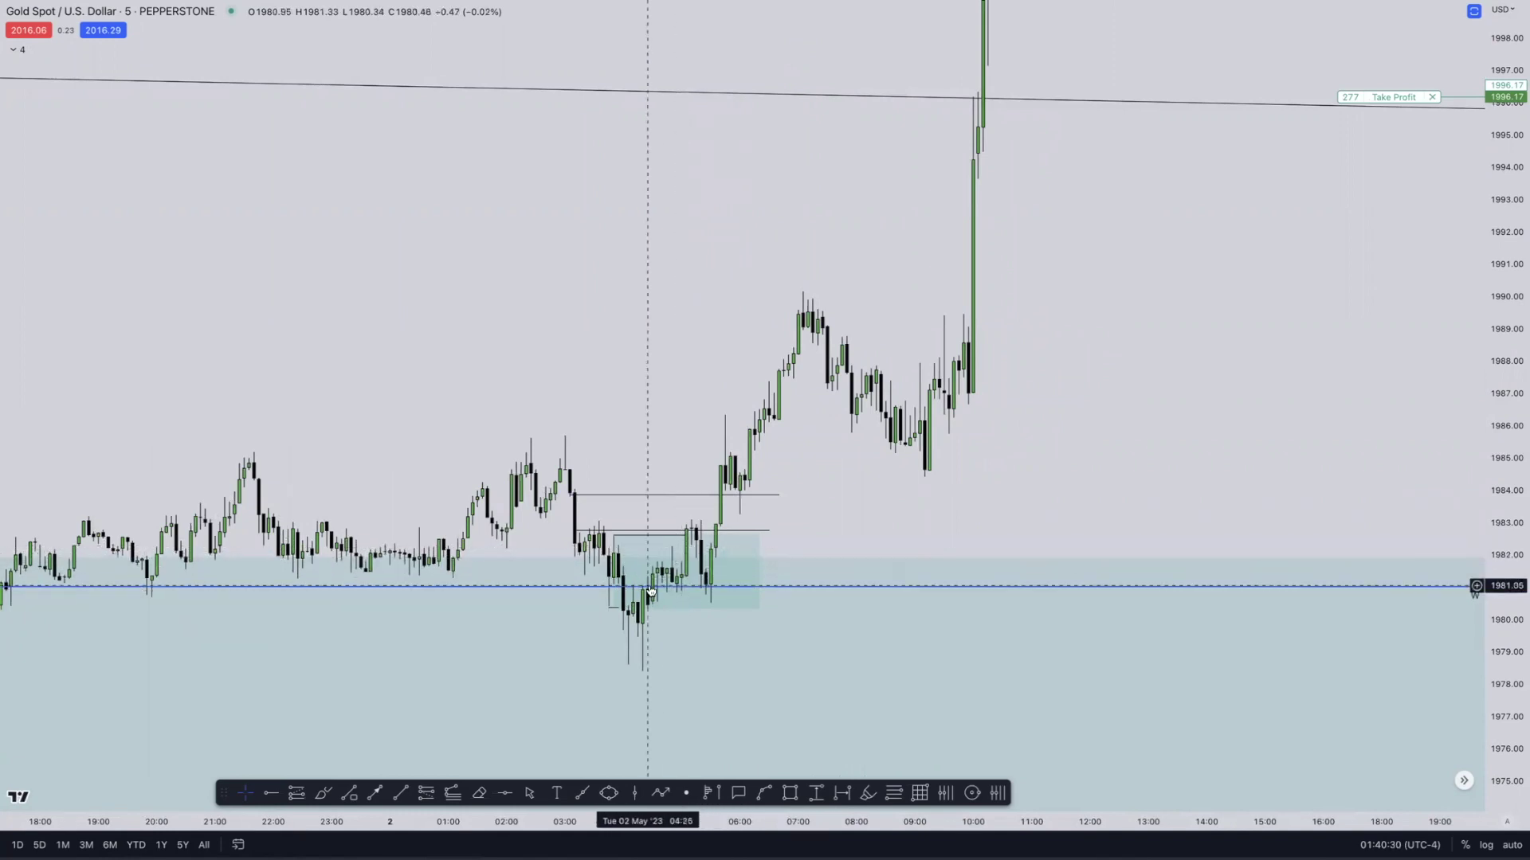
pyautogui.hscroll(3, 651, 590)
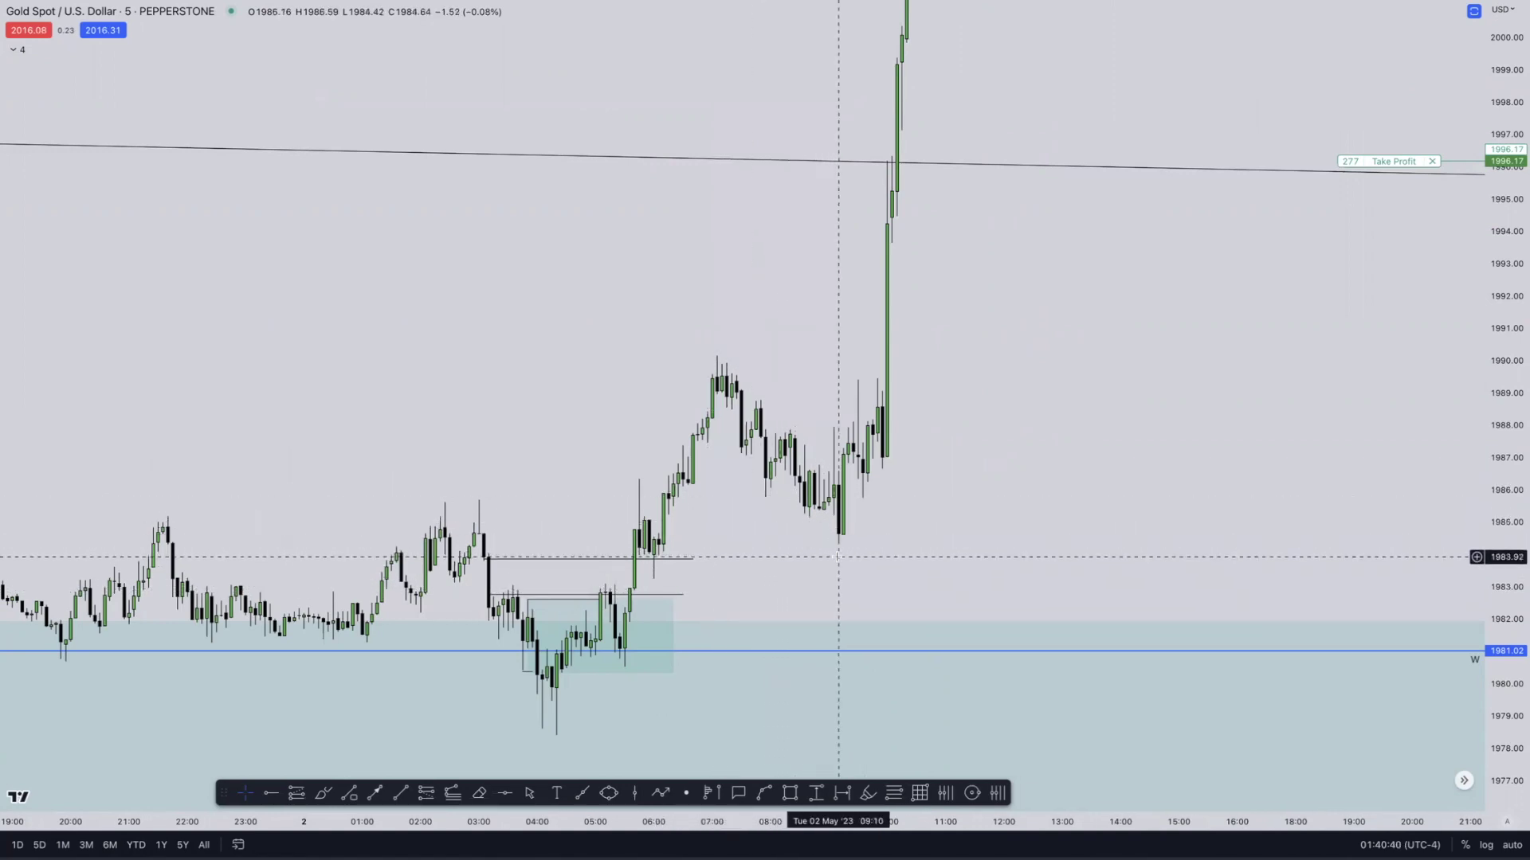
pyautogui.moveTo(914, 556); pyautogui.dragTo(778, 556)
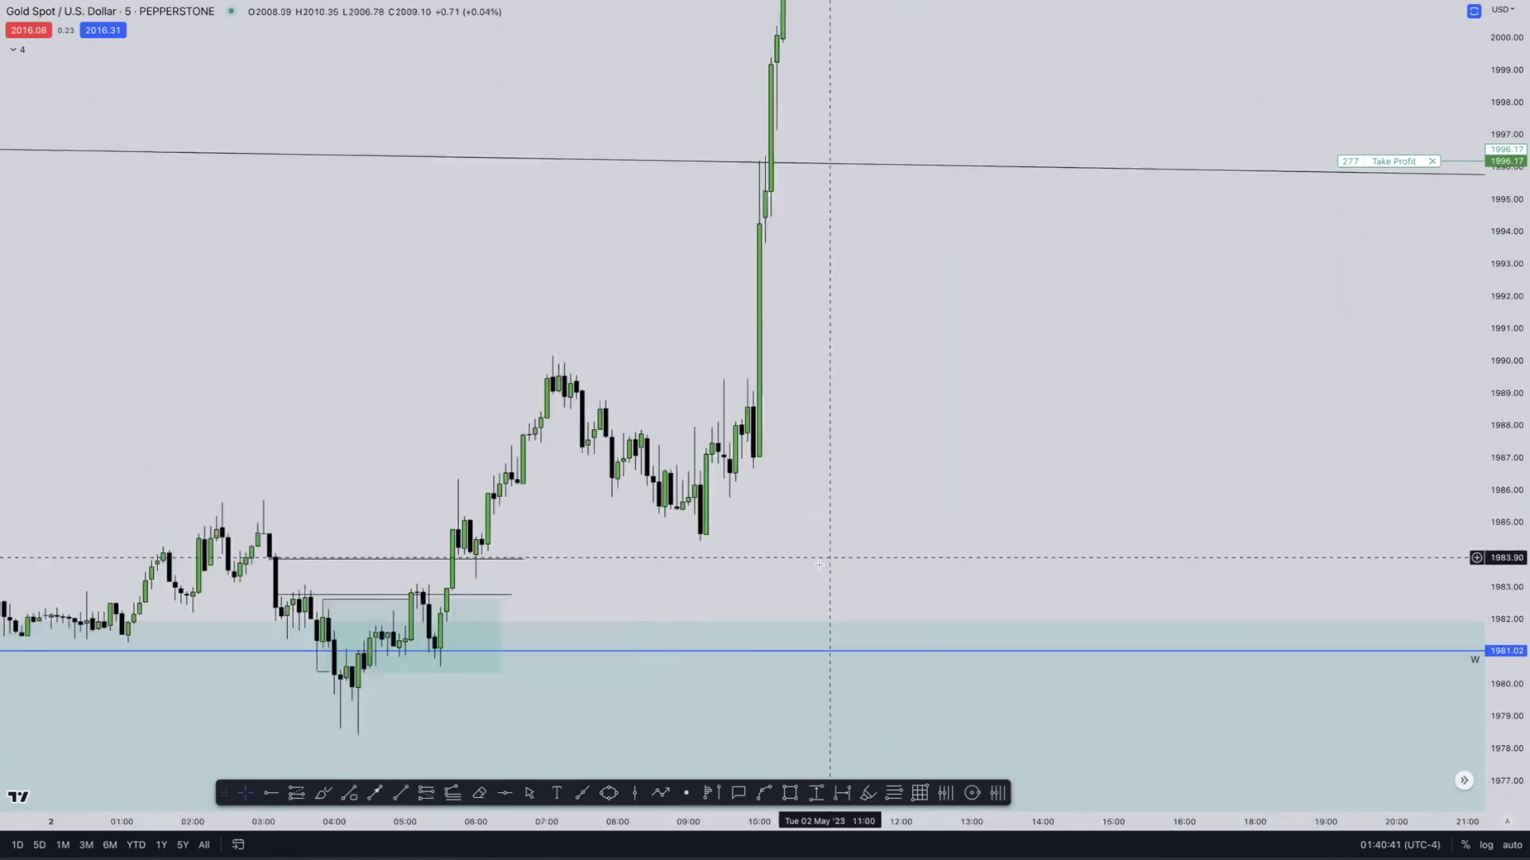
pyautogui.click(635, 792)
pyautogui.click(692, 494)
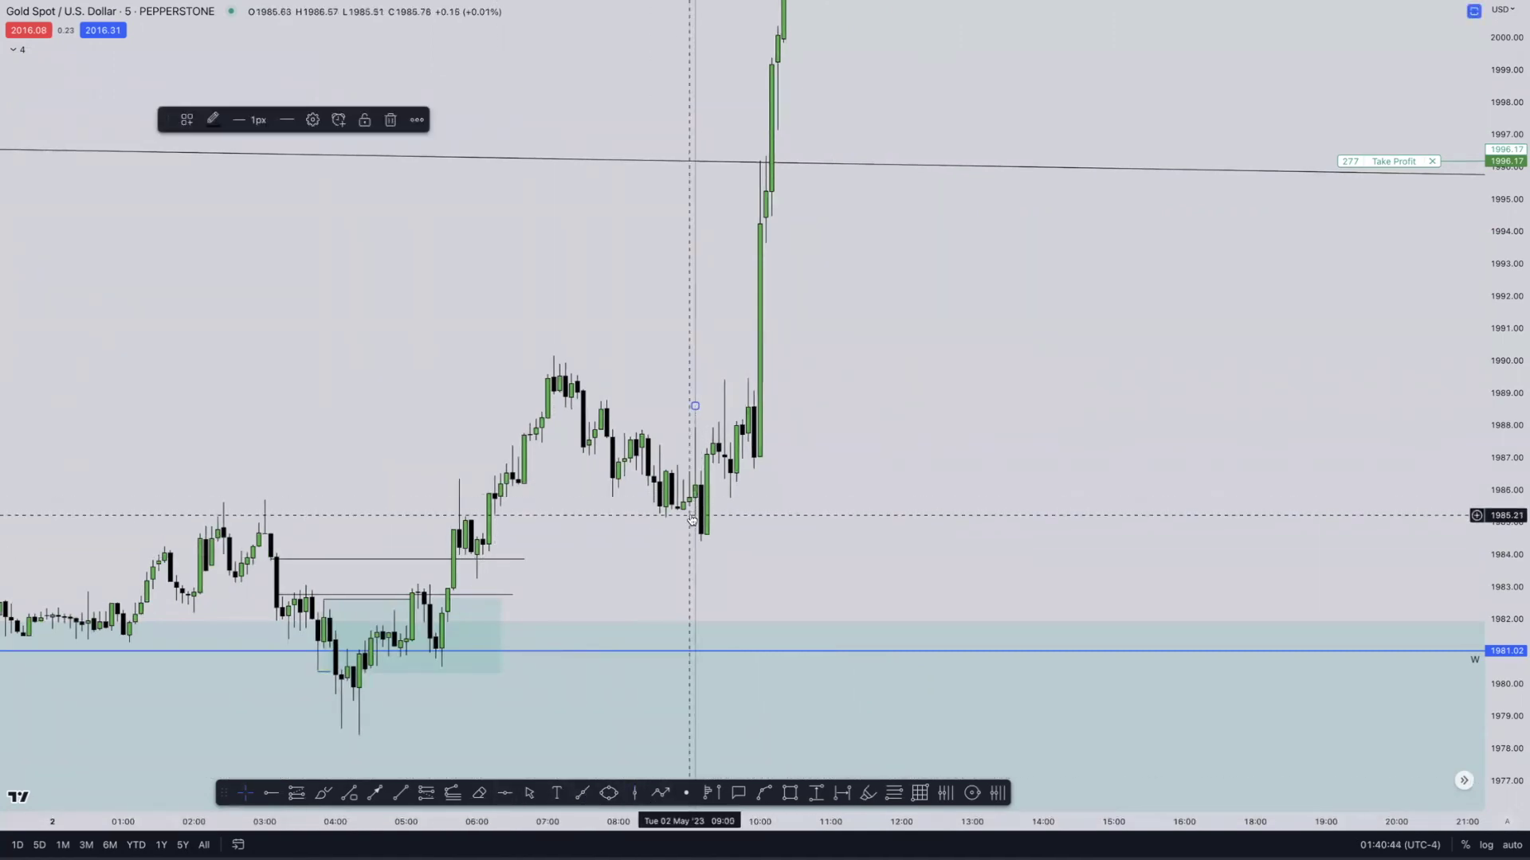
pyautogui.moveTo(694, 406); pyautogui.dragTo(689, 405)
pyautogui.click(871, 522)
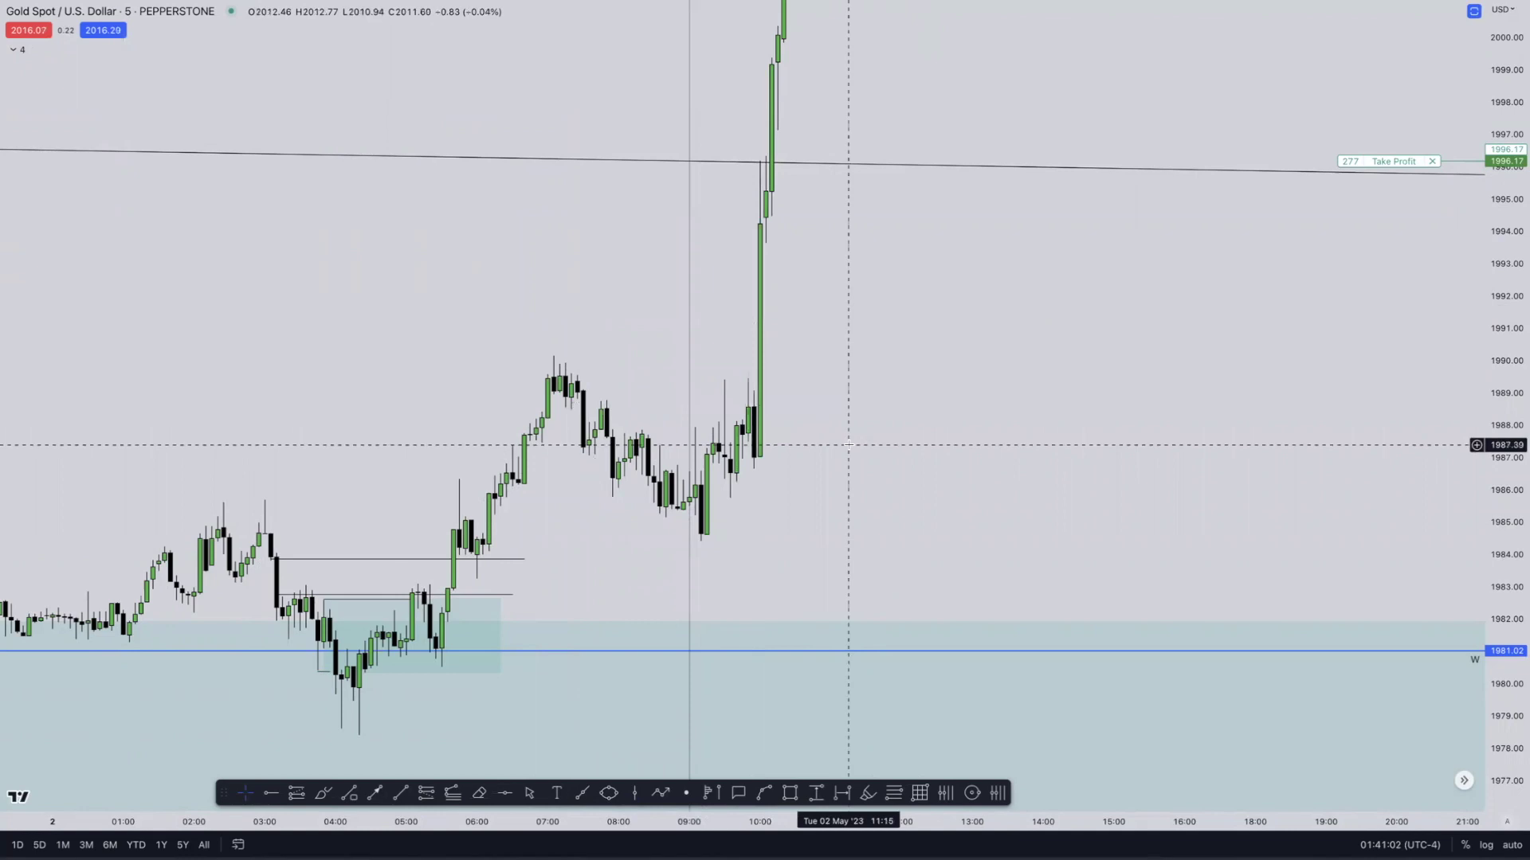
# Switch the chart to the 15-minute timeframe and examine the candles around 09:00 on 2 May
pyautogui.write('15')
pyautogui.press('Return')
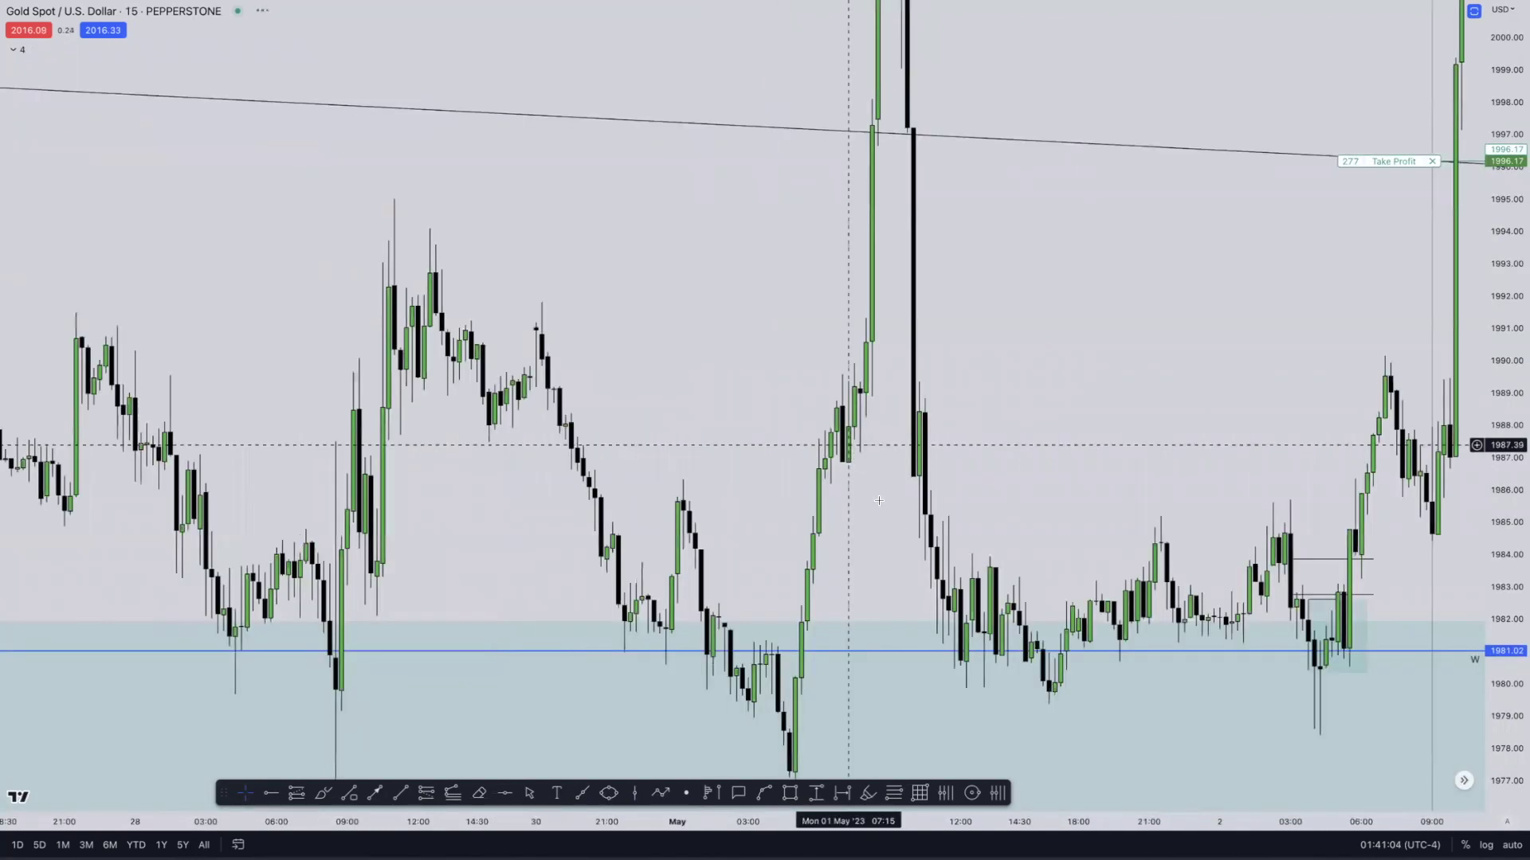
pyautogui.moveTo(1297, 453); pyautogui.dragTo(829, 419)
pyautogui.scroll(5, 829, 419)
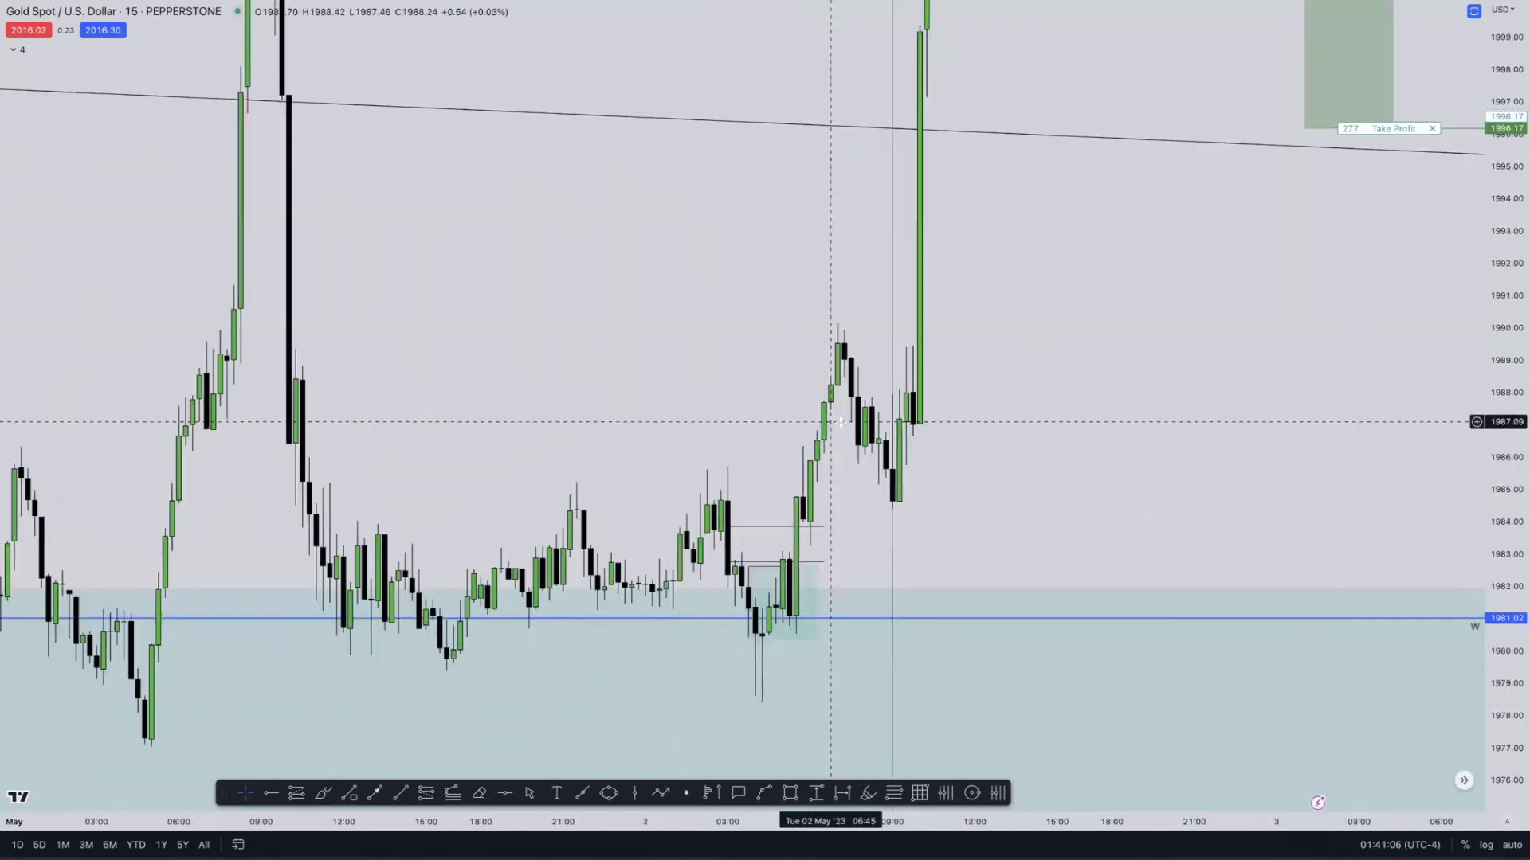
pyautogui.hscroll(-6, 955, 465)
pyautogui.scroll(5, 925, 414)
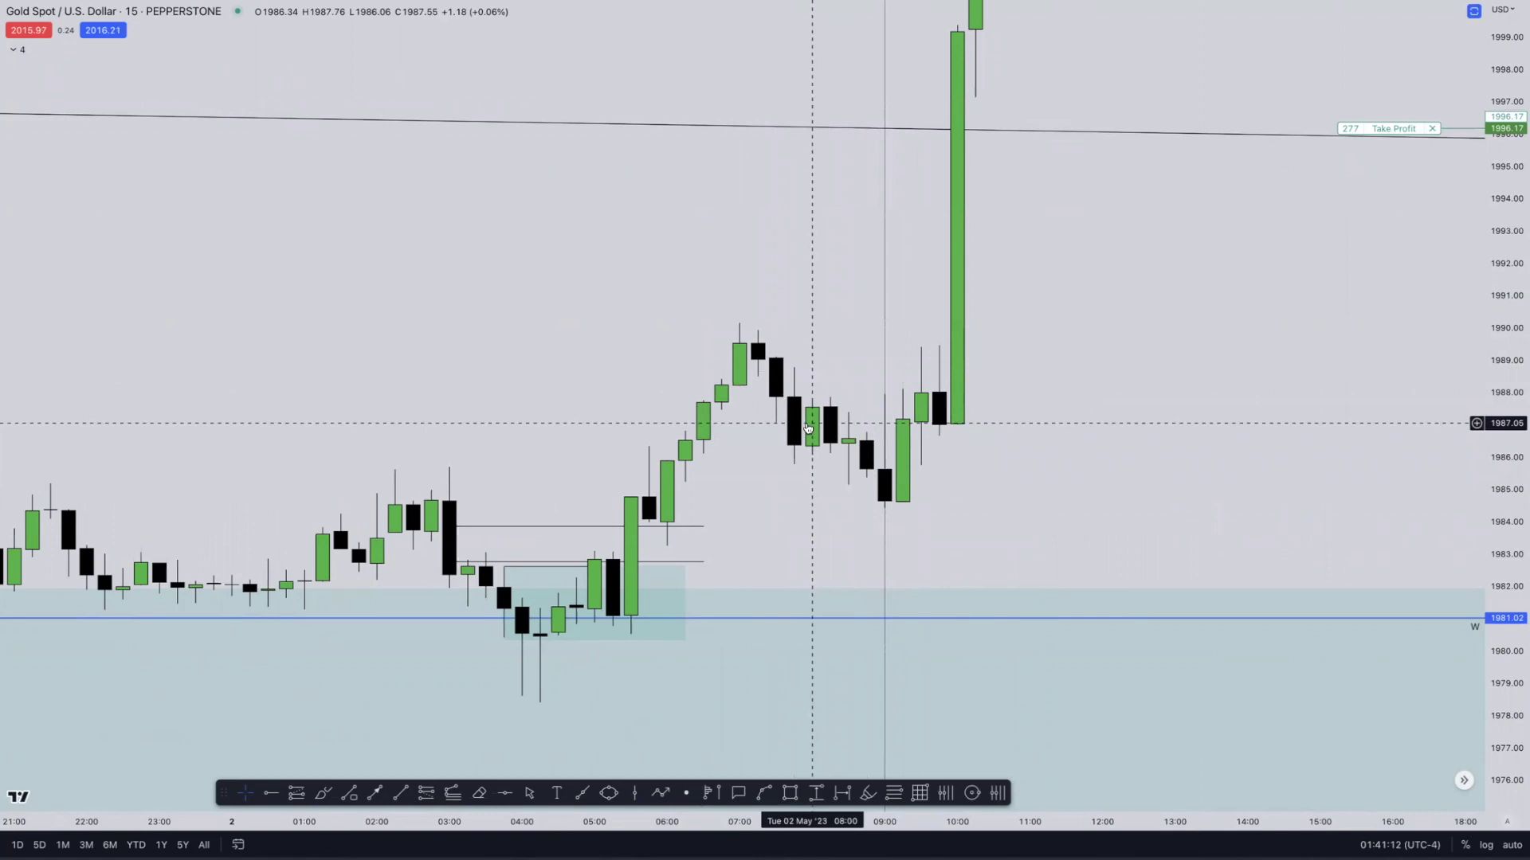
# Switch the chart to the 1-minute timeframe and frame the candles between 09:00 and 10:00 on 2 May
pyautogui.press('1')
pyautogui.press('Return')
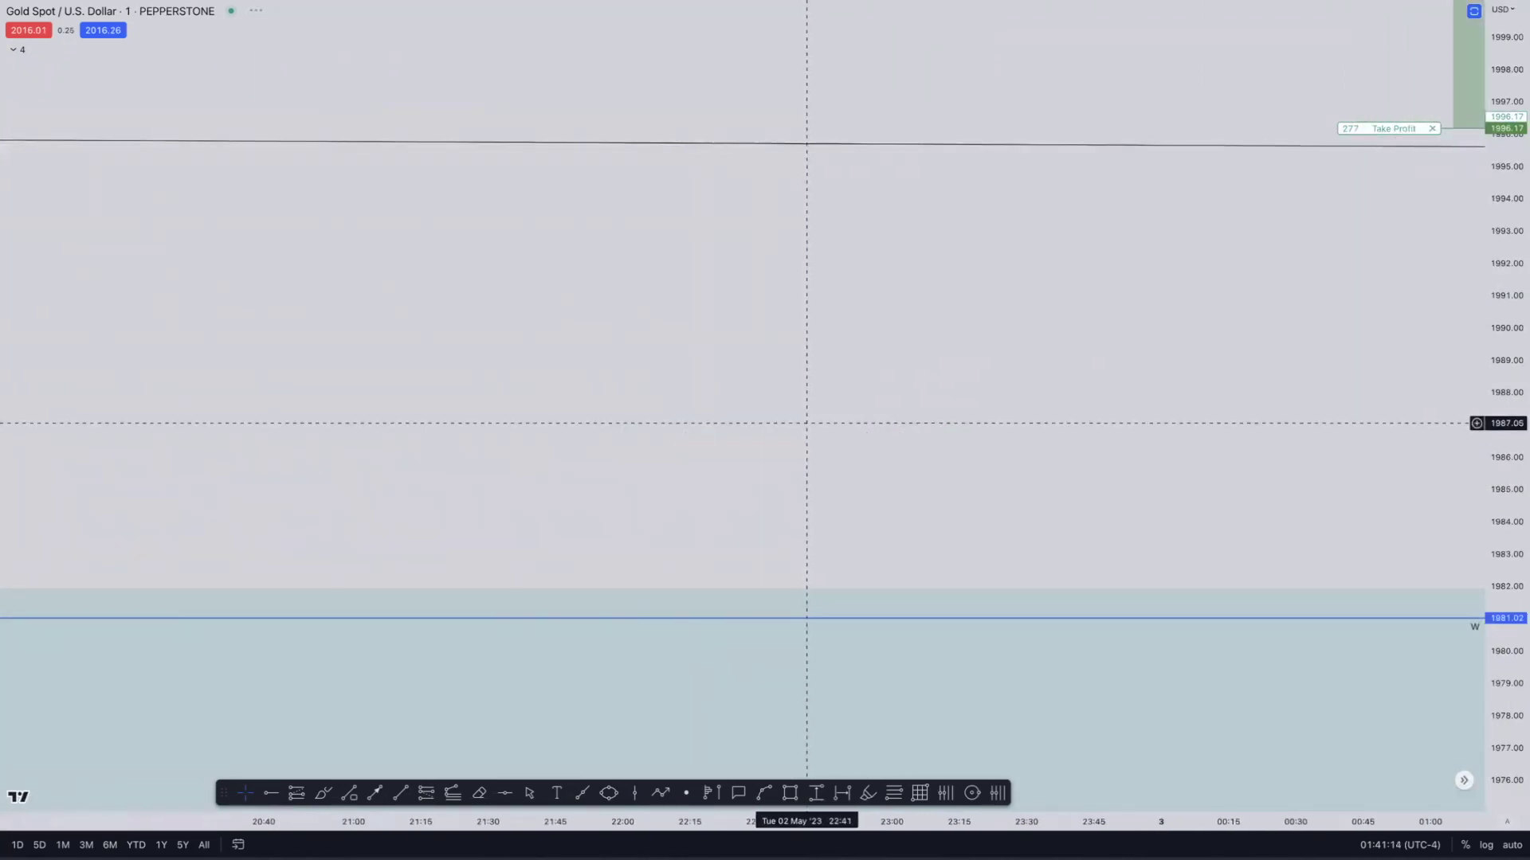
pyautogui.scroll(5, 1102, 511)
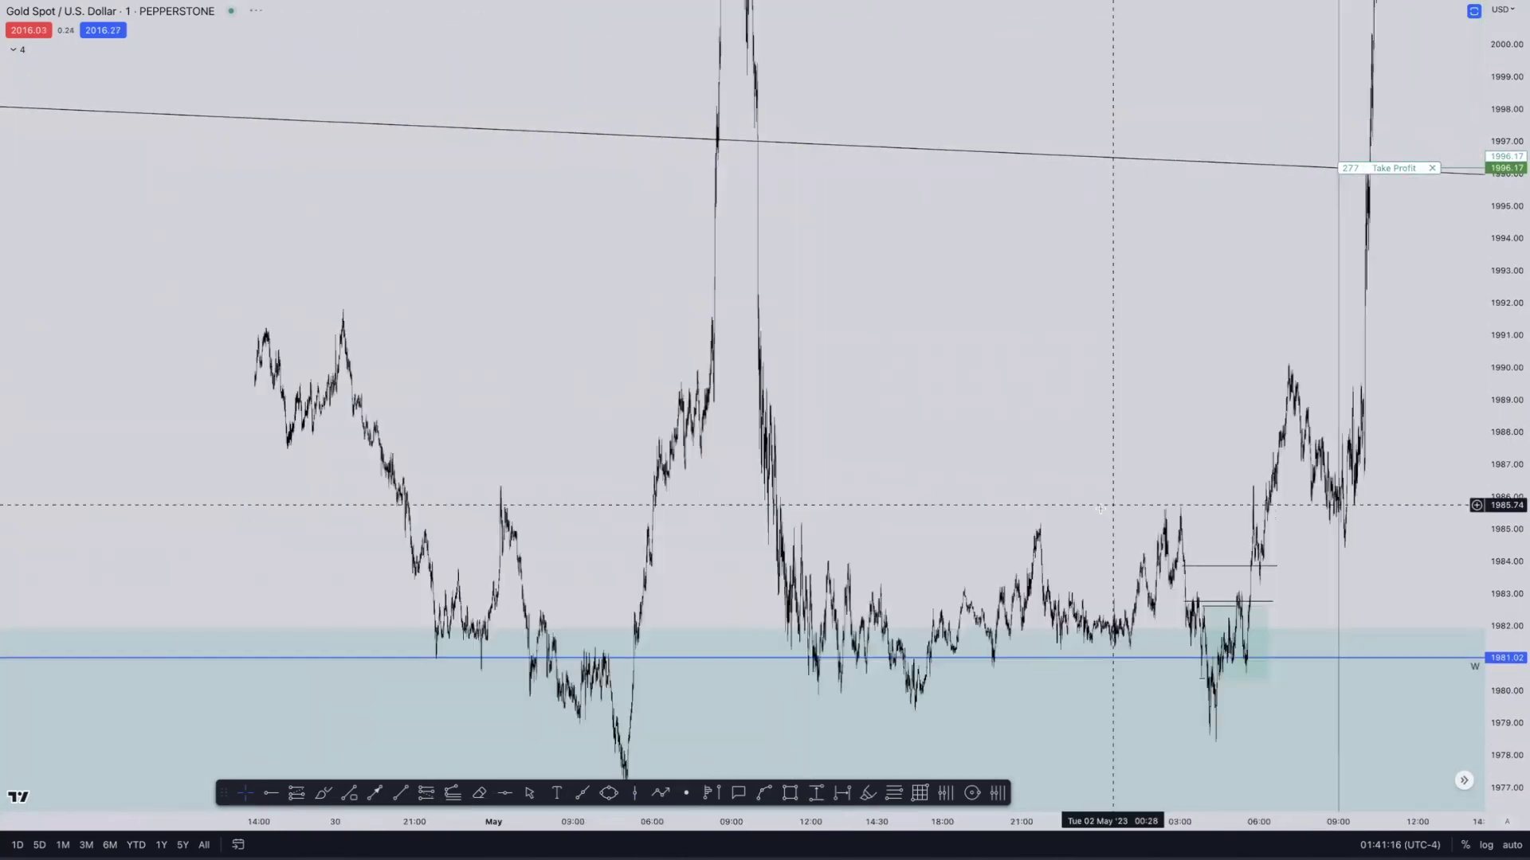
pyautogui.scroll(6, 1102, 513)
pyautogui.moveTo(750, 498); pyautogui.dragTo(1427, 502)
pyautogui.scroll(1, 988, 505)
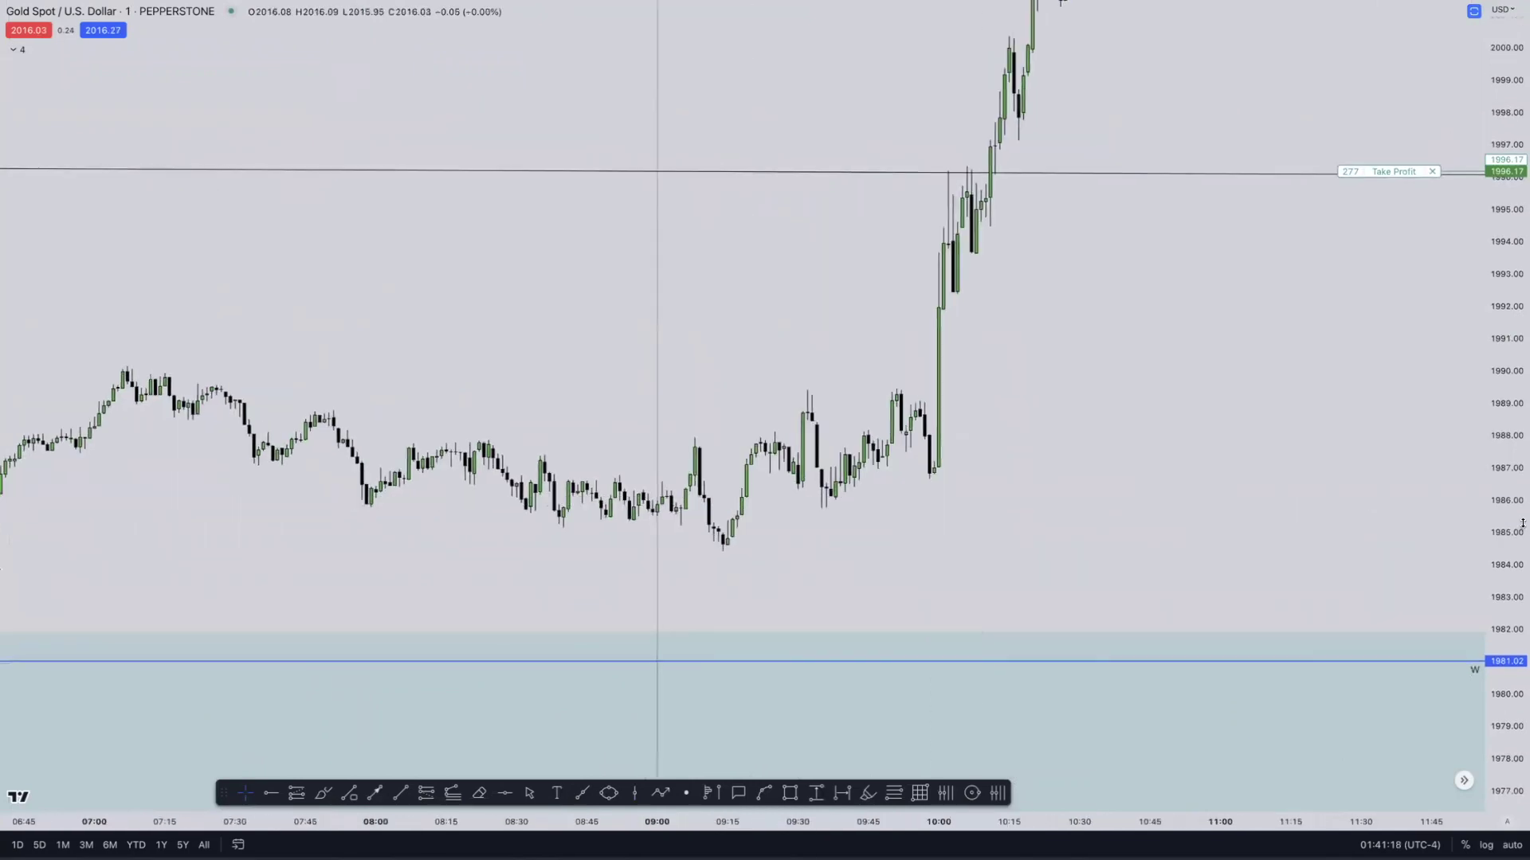
pyautogui.moveTo(1521, 508); pyautogui.dragTo(1518, 255)
pyautogui.moveTo(1135, 566); pyautogui.dragTo(1165, 386)
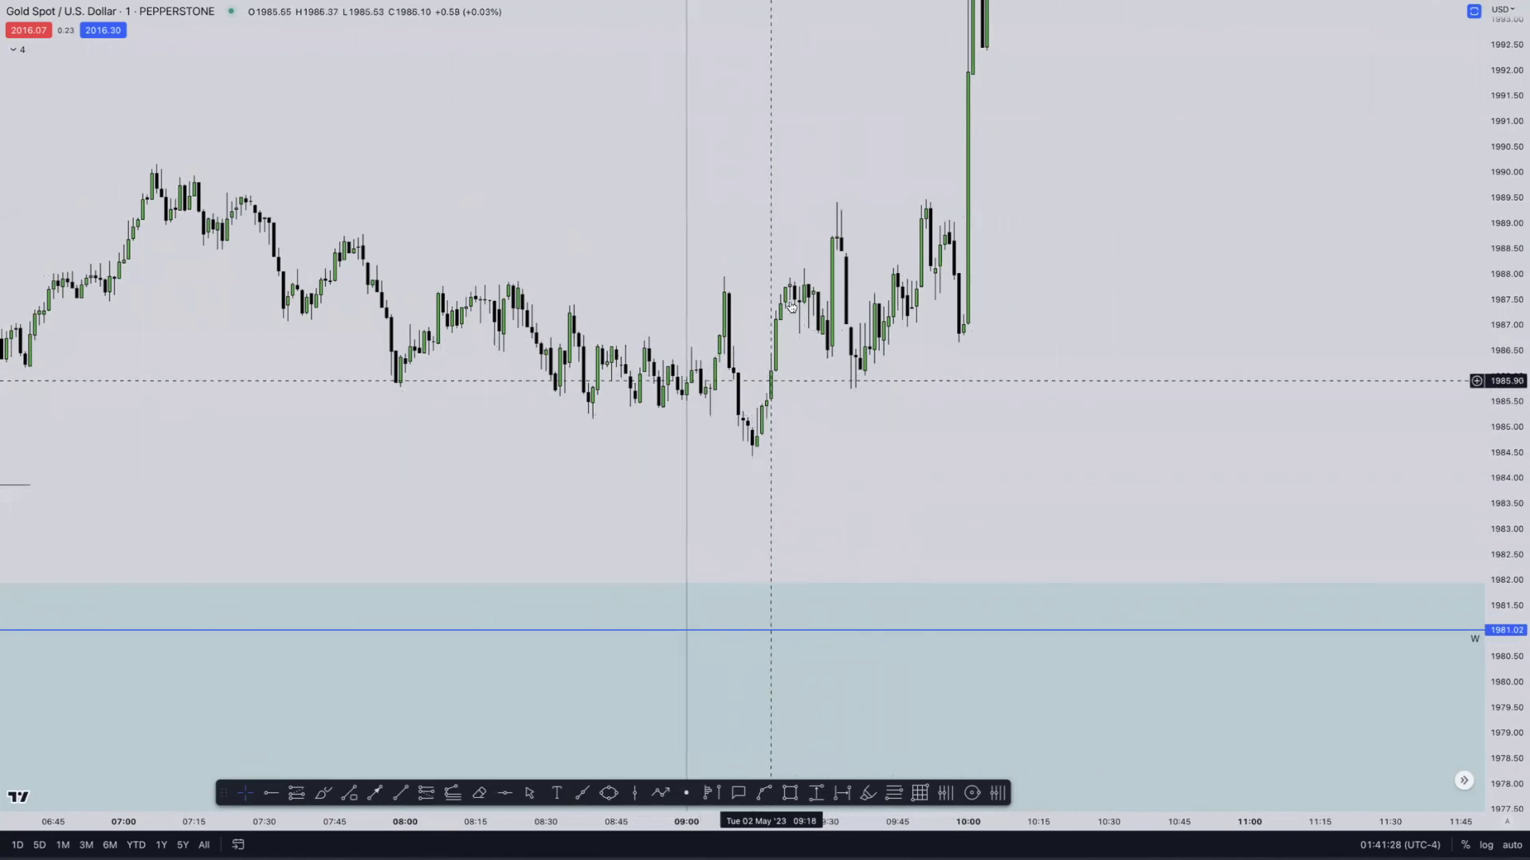
pyautogui.moveTo(767, 263); pyautogui.dragTo(794, 388)
pyautogui.scroll(2, 794, 389)
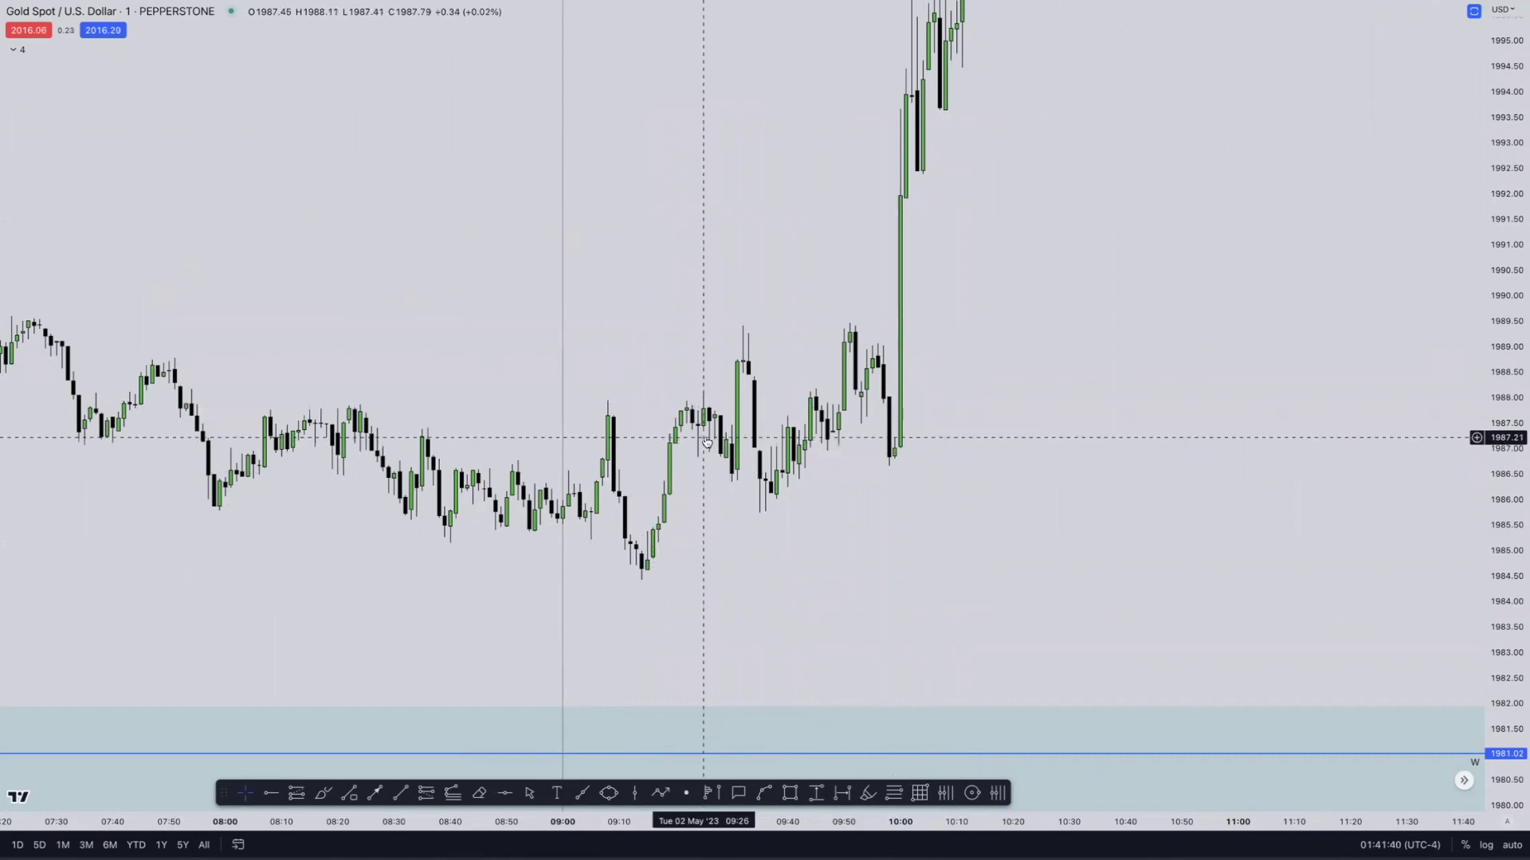
# Draw short horizontal lines at 1986.33 under the 09:30 low and at about 1987.6 from the 09:40 high
pyautogui.click(400, 793)
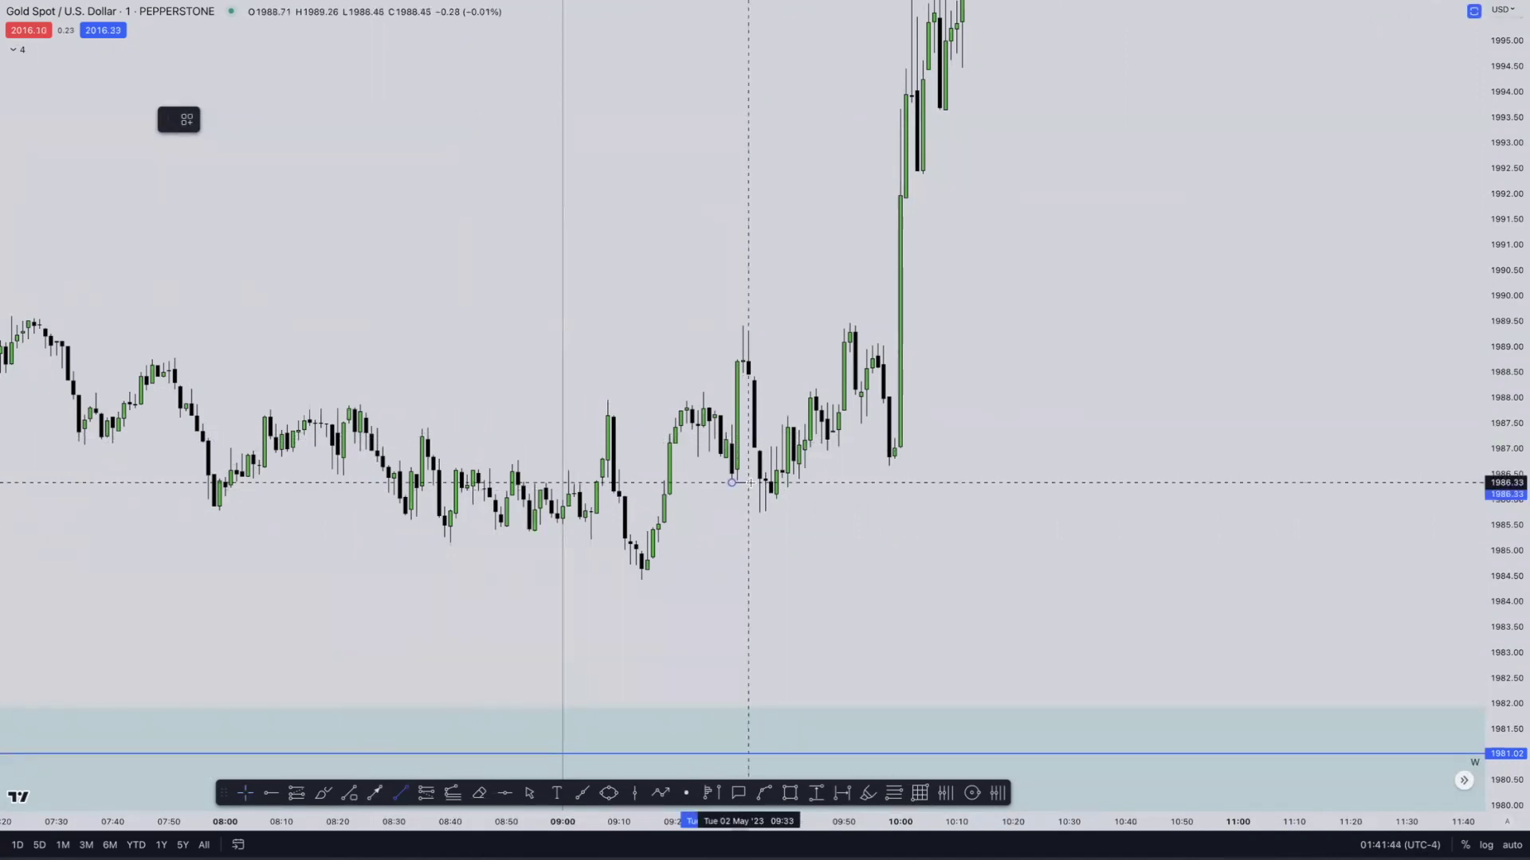
pyautogui.click(400, 792)
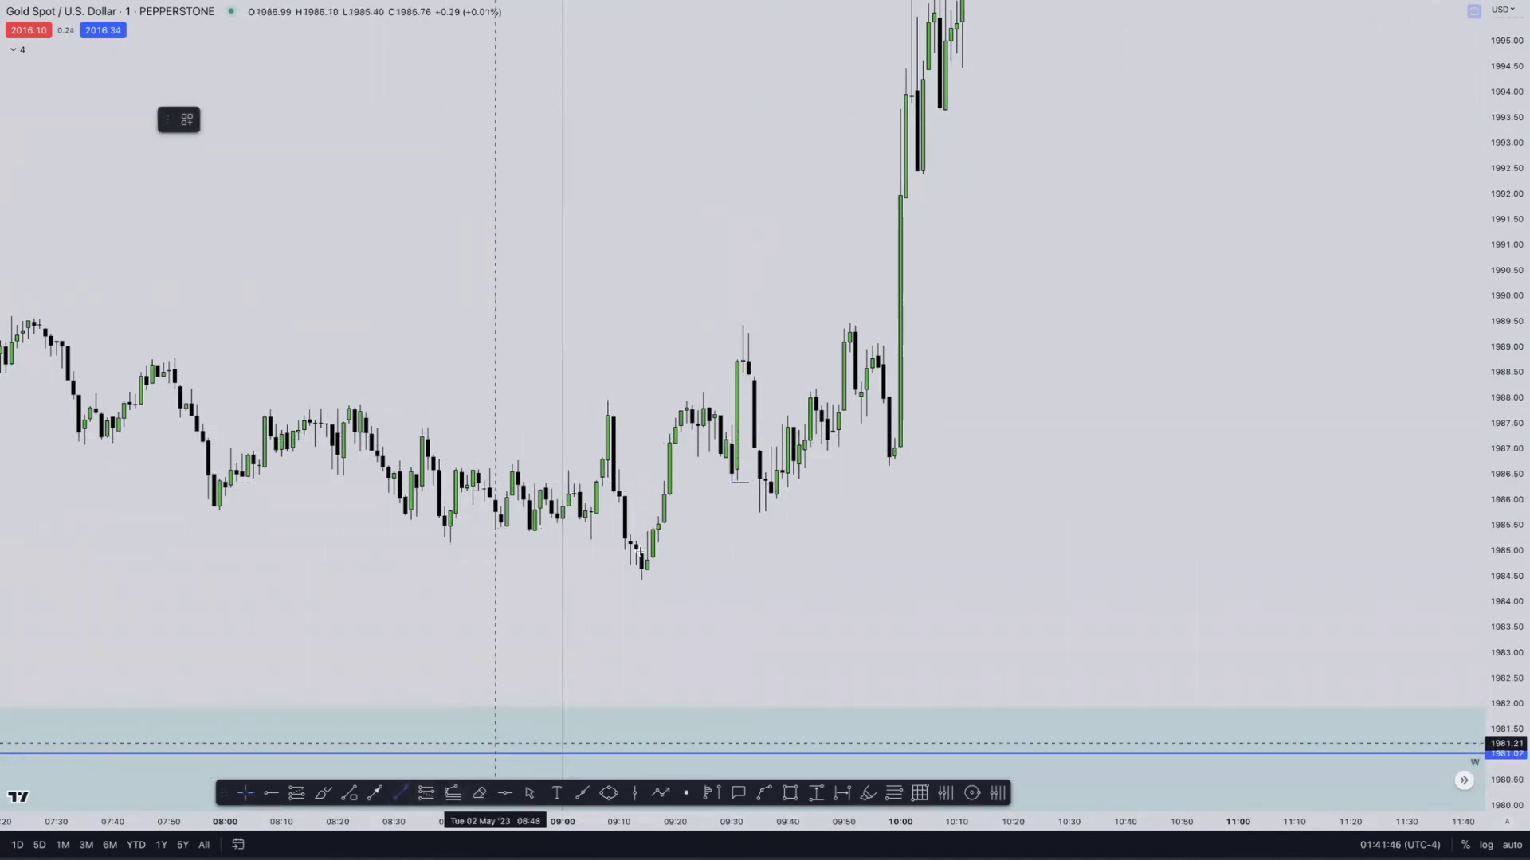
pyautogui.click(787, 415)
pyautogui.click(808, 416)
pyautogui.click(786, 361)
# Draw a short rising trend line beneath the lows from about 09:38 to 09:44
pyautogui.click(790, 793)
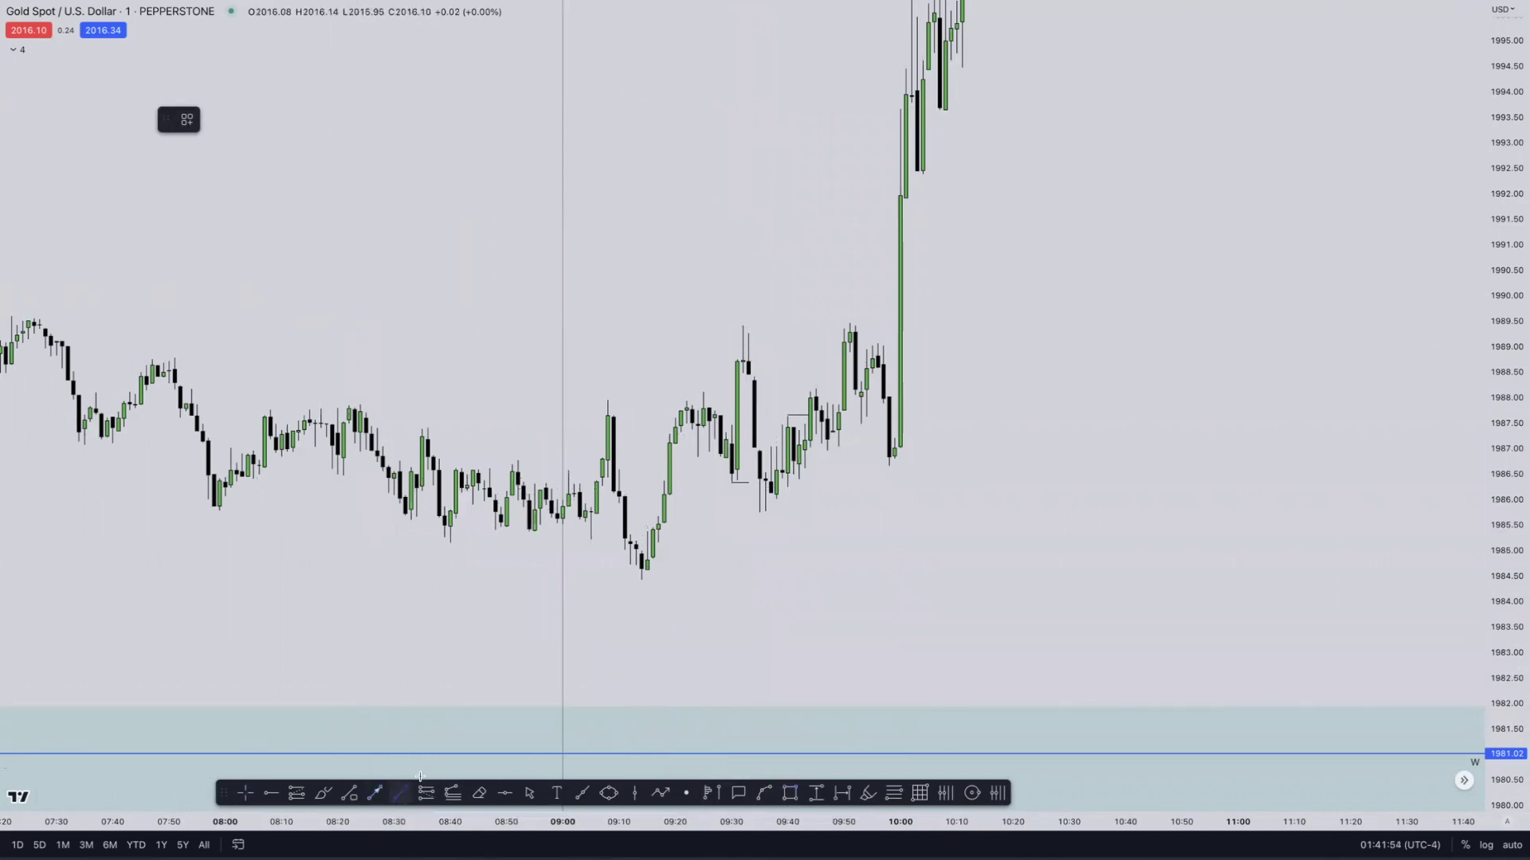
pyautogui.click(777, 500)
pyautogui.click(810, 463)
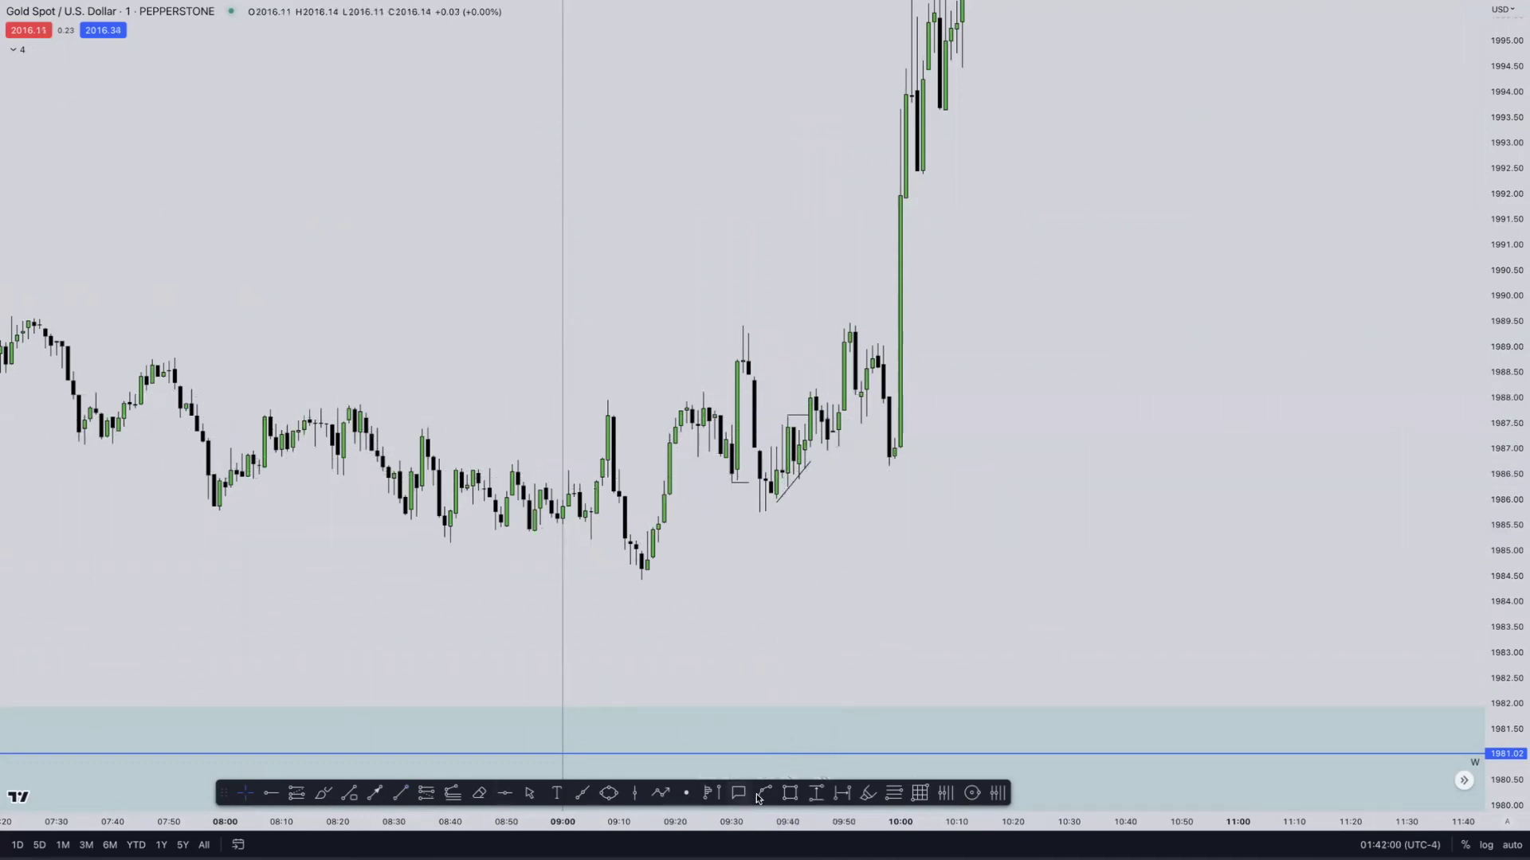
# Shade a rectangle from about 1987.6 down to 1986.2, starting at 09:40 and extending past 10:20
pyautogui.click(791, 792)
pyautogui.click(788, 415)
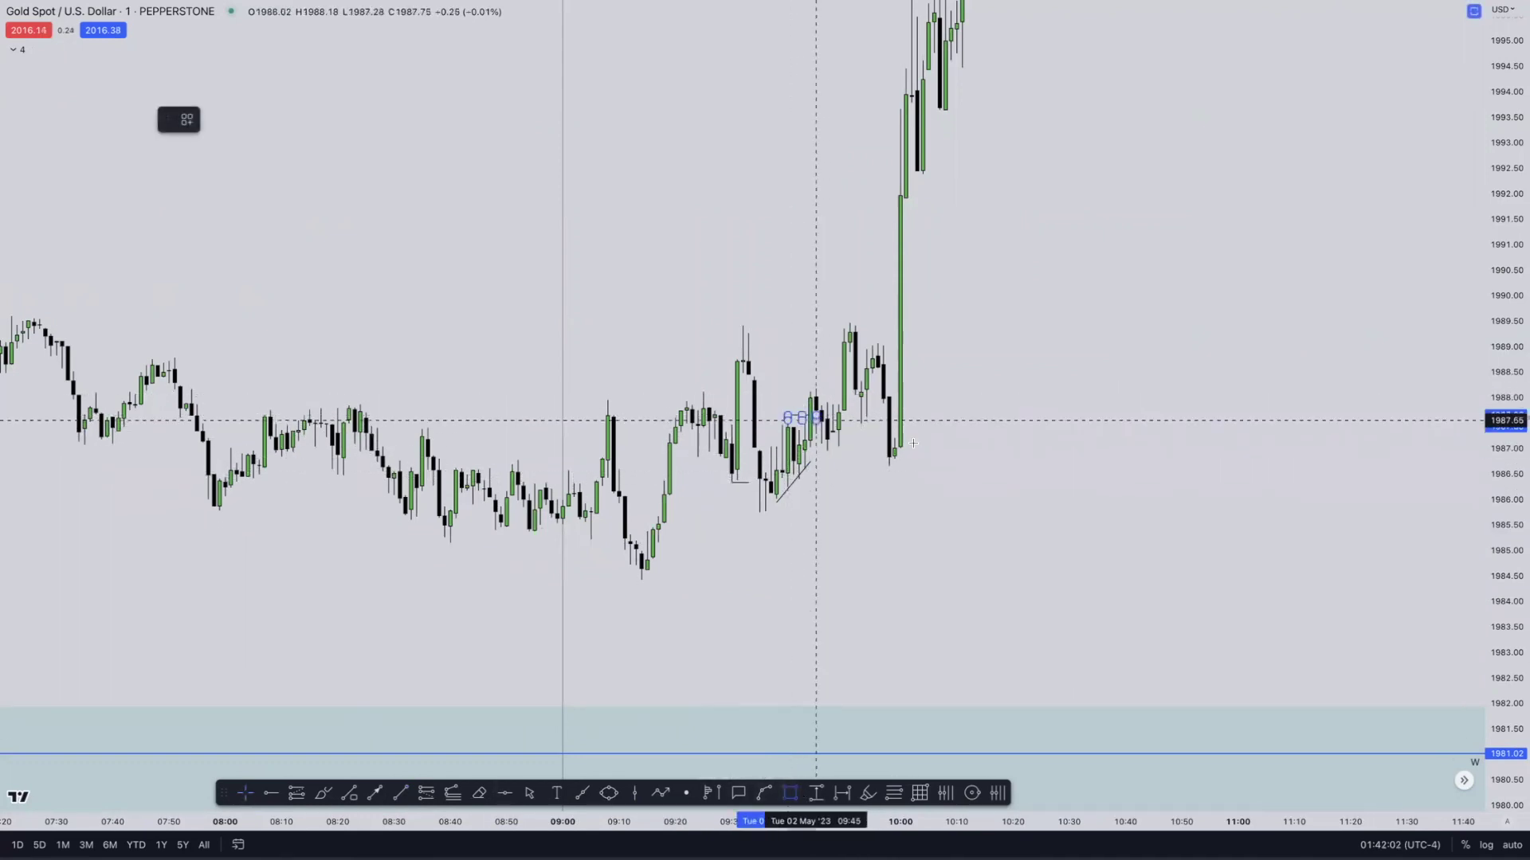
pyautogui.click(1023, 490)
pyautogui.click(956, 584)
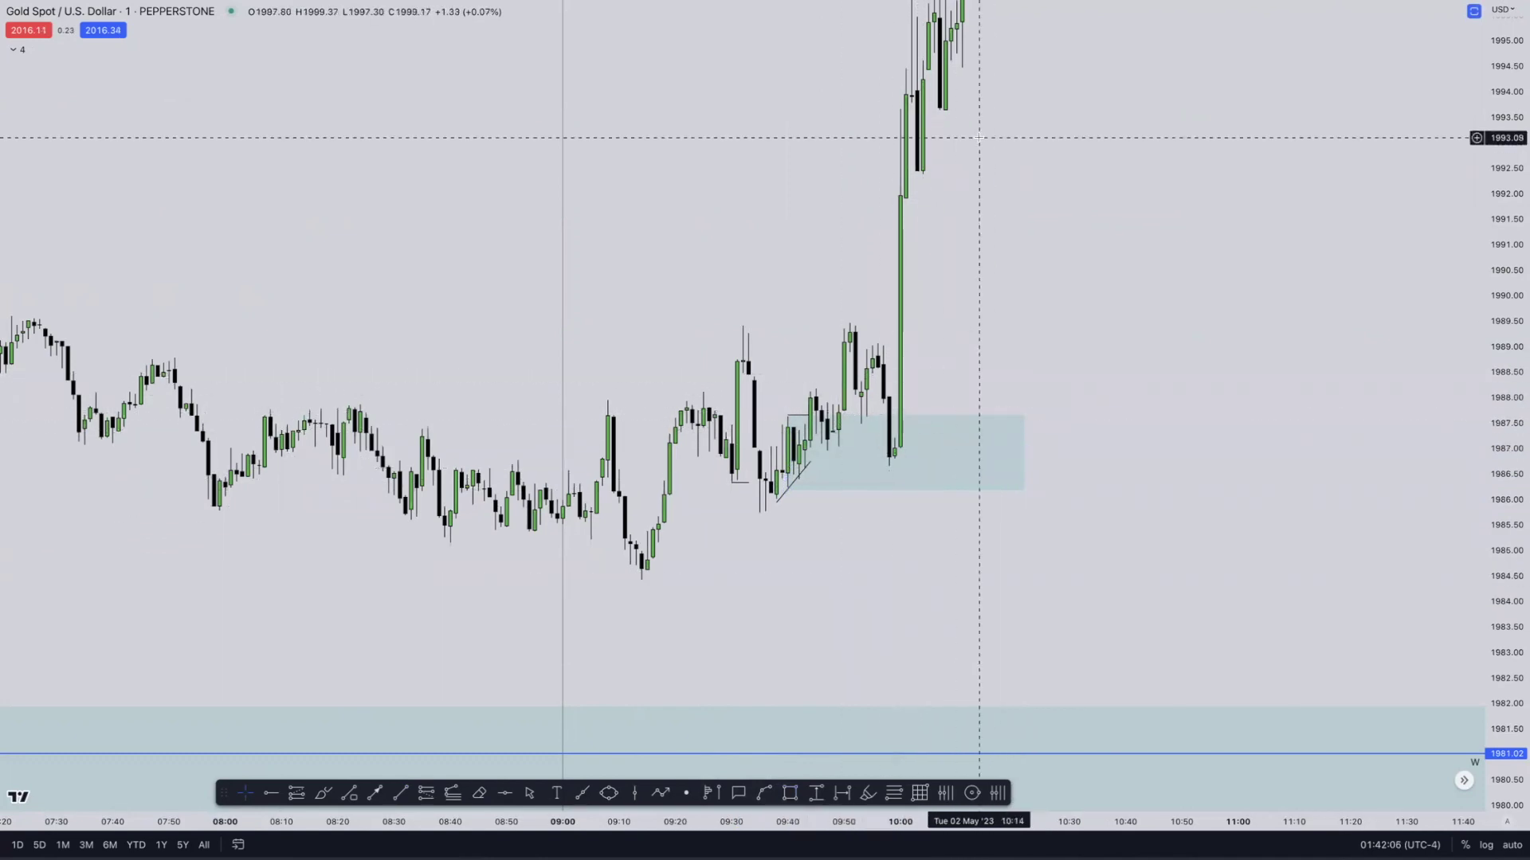
# Follow the rally above the shaded 09:40 zone on the 1-minute chart
pyautogui.moveTo(979, 139); pyautogui.dragTo(917, 421)
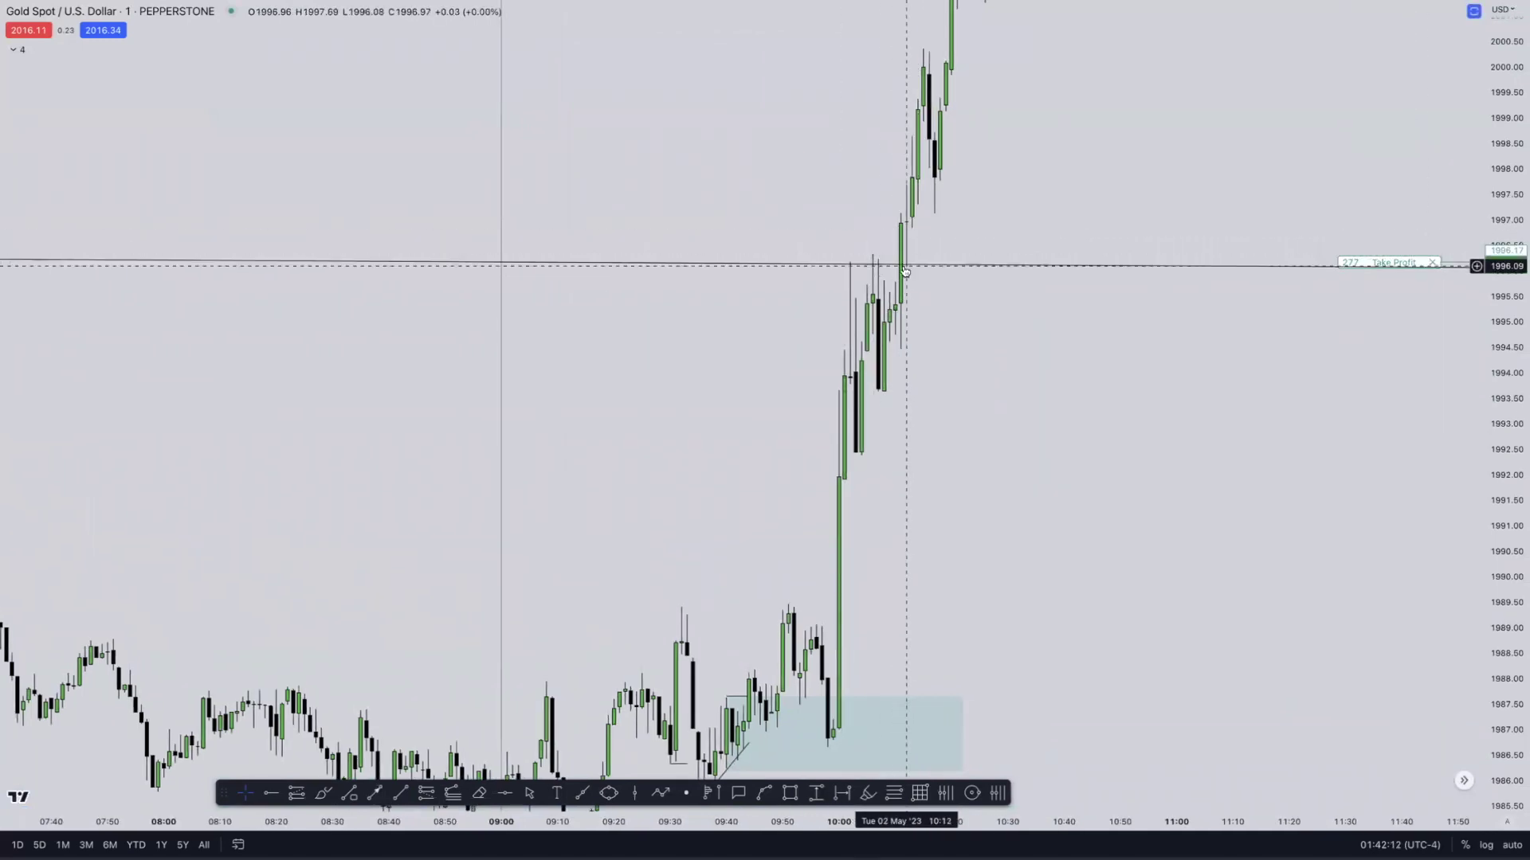
pyautogui.moveTo(1045, 163); pyautogui.dragTo(850, 550)
pyautogui.moveTo(987, 287); pyautogui.dragTo(1156, 303)
pyautogui.moveTo(667, 606); pyautogui.dragTo(665, 606)
pyautogui.moveTo(998, 533); pyautogui.dragTo(322, 396)
pyautogui.moveTo(1117, 366); pyautogui.dragTo(611, 460)
# Examine the whole 2 May move on the 1-minute chart, then the earlier marked zone around the 1981 weekly level
pyautogui.scroll(-10, 615, 463)
pyautogui.moveTo(1503, 535); pyautogui.dragTo(1503, 755)
pyautogui.moveTo(1290, 700); pyautogui.dragTo(1228, 160)
pyautogui.scroll(8, 885, 667)
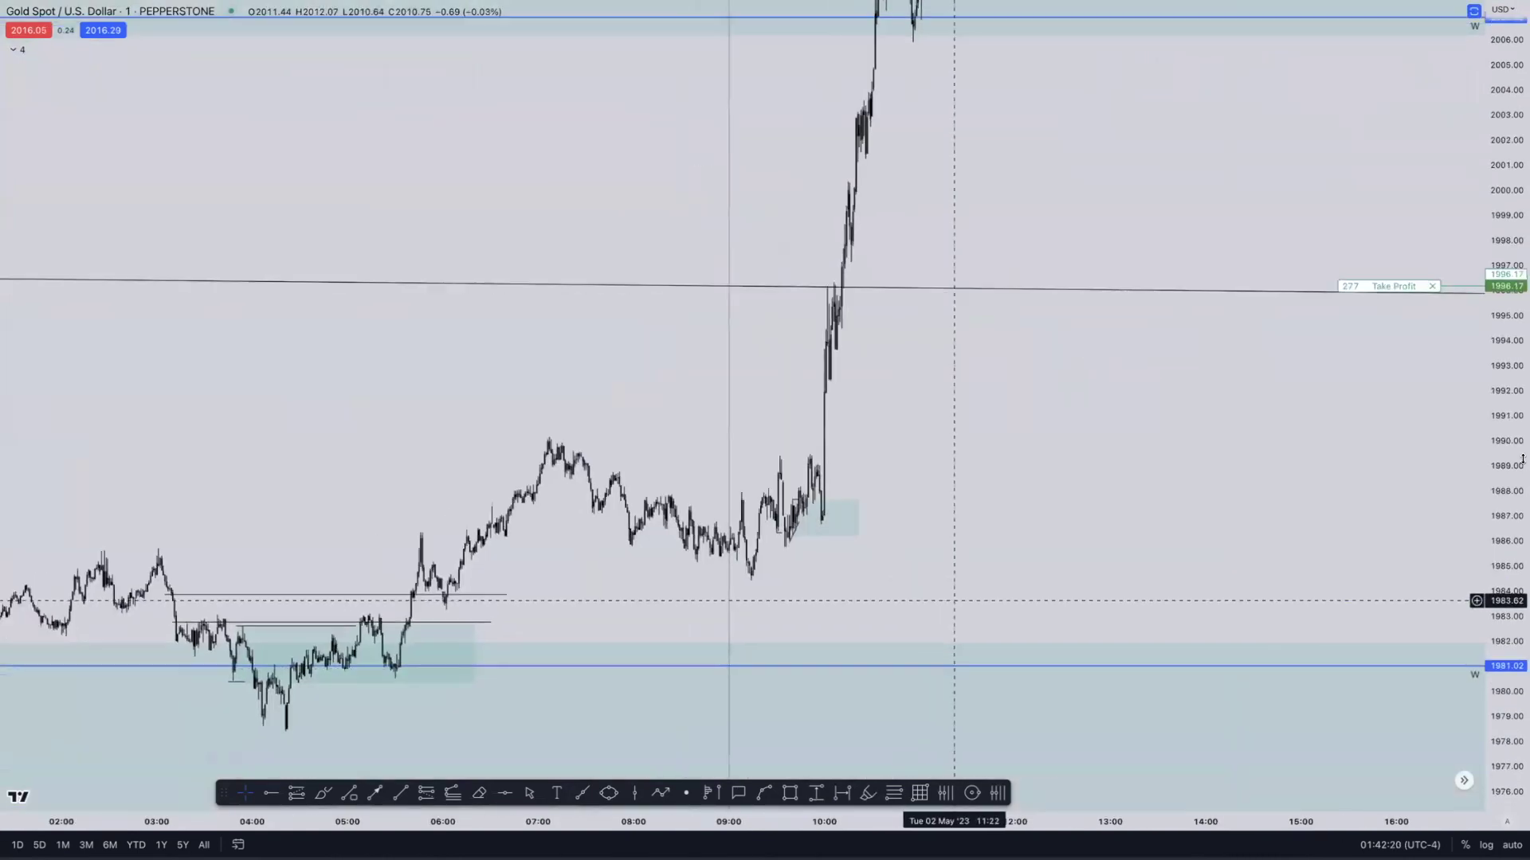
pyautogui.moveTo(826, 520); pyautogui.dragTo(1250, 393)
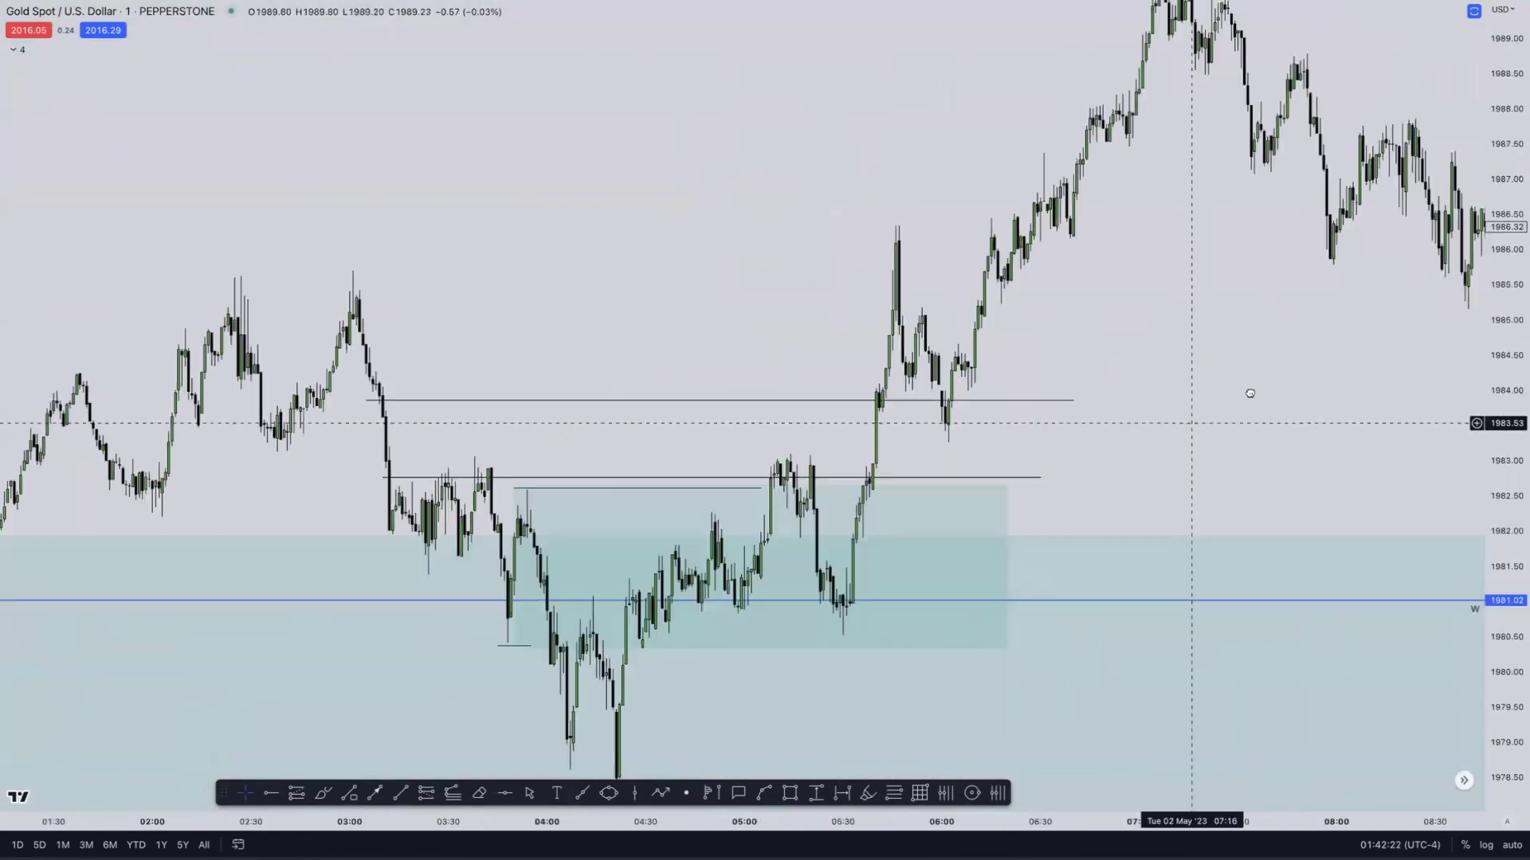
pyautogui.scroll(2, 1001, 433)
pyautogui.scroll(-1, 1093, 430)
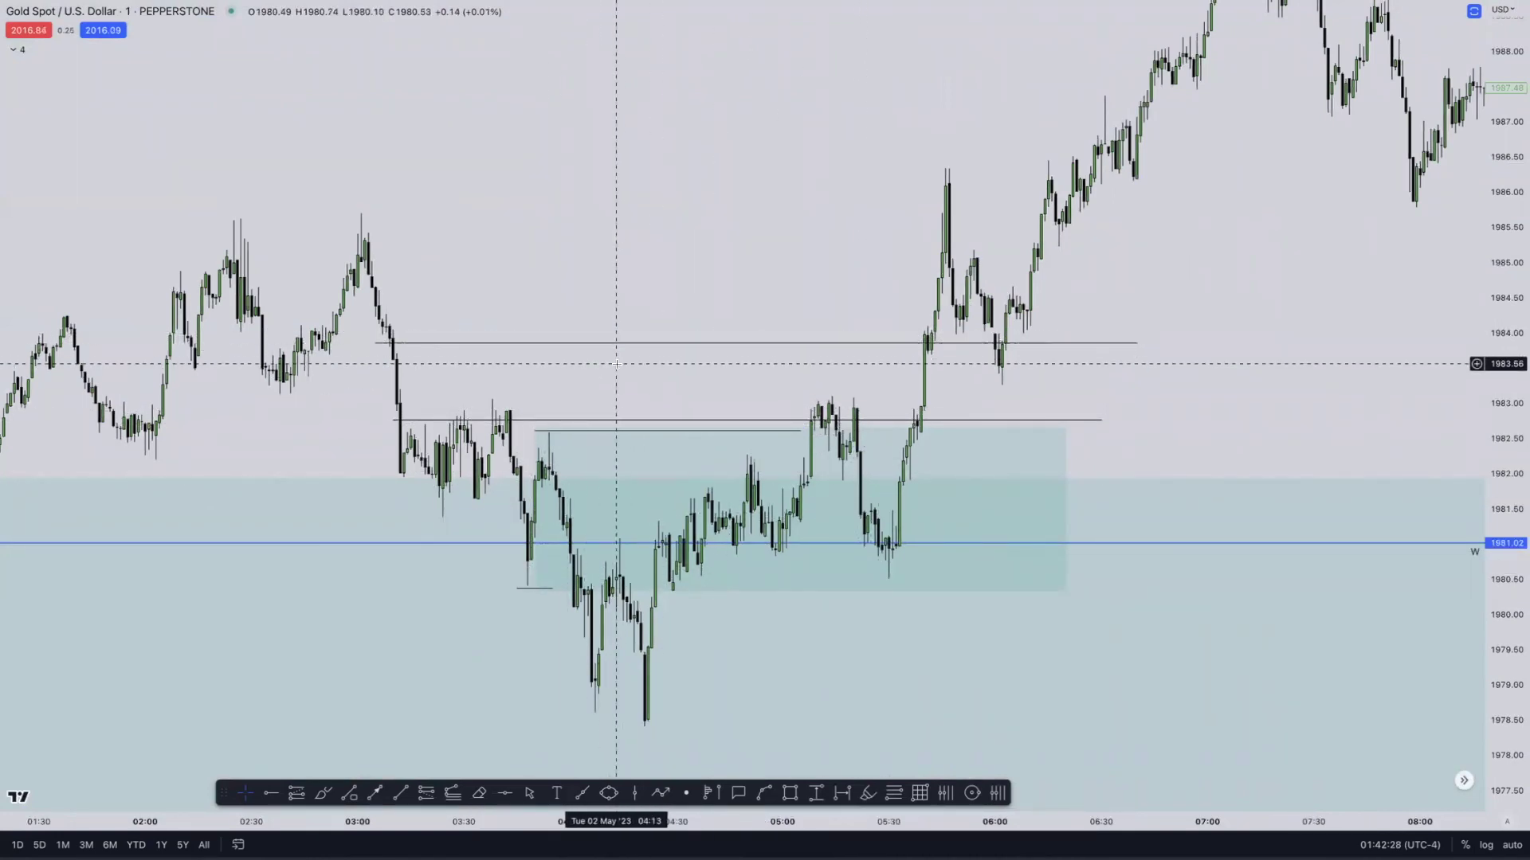
# Switch the chart back to the 5-minute timeframe and frame both shaded zones from 03:00 to 10:00 on 2 May
pyautogui.press('5')
pyautogui.press('Return')
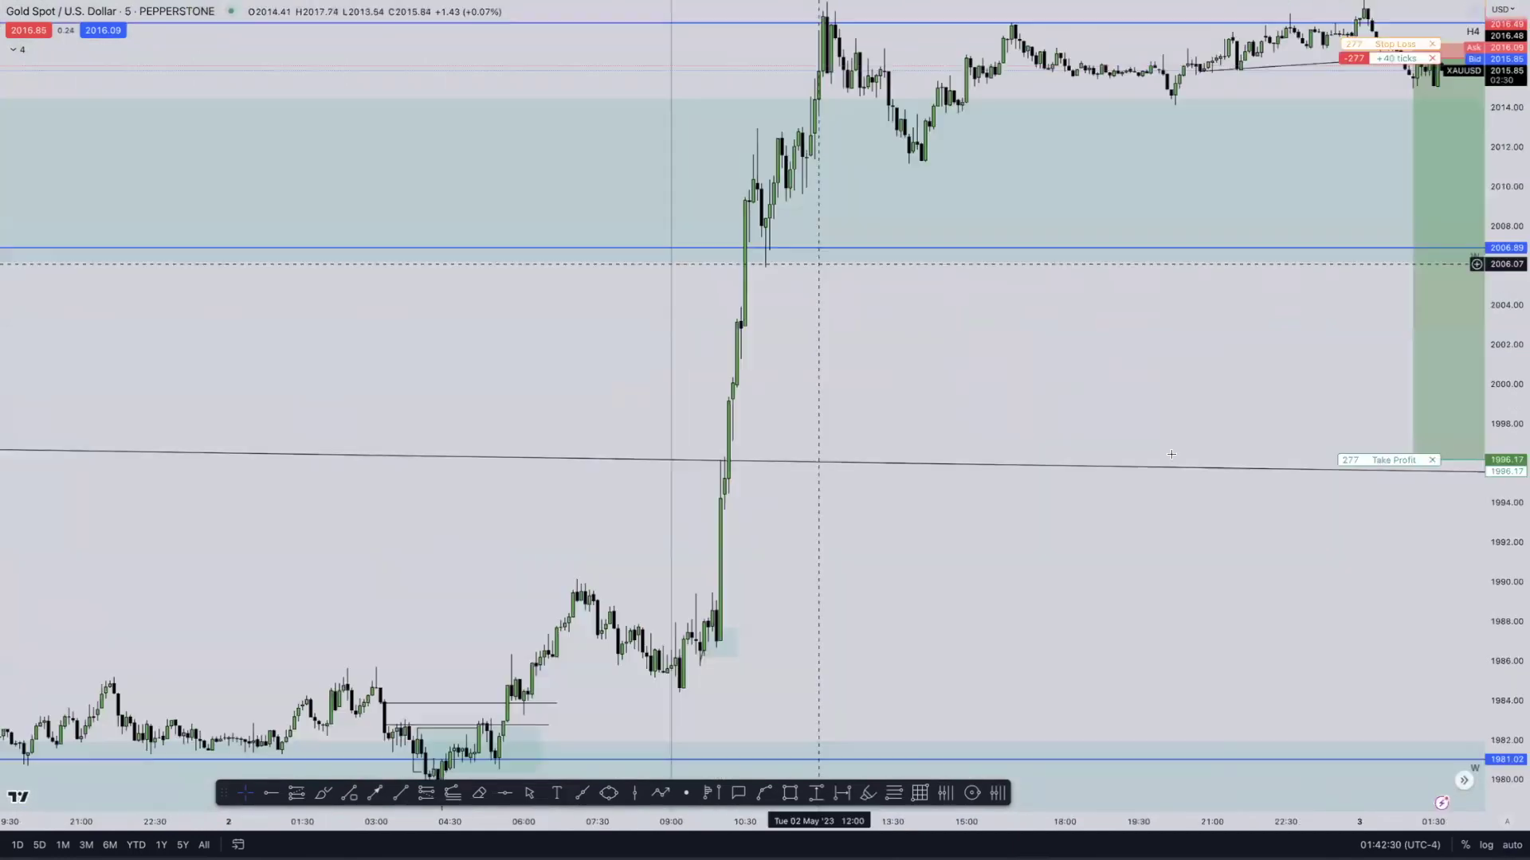
pyautogui.moveTo(1496, 512); pyautogui.dragTo(1496, 546)
pyautogui.moveTo(1239, 584); pyautogui.dragTo(1520, 379)
pyautogui.moveTo(1520, 638); pyautogui.dragTo(1497, 211)
pyautogui.moveTo(1247, 443); pyautogui.dragTo(1520, 277)
pyautogui.scroll(10, 1061, 349)
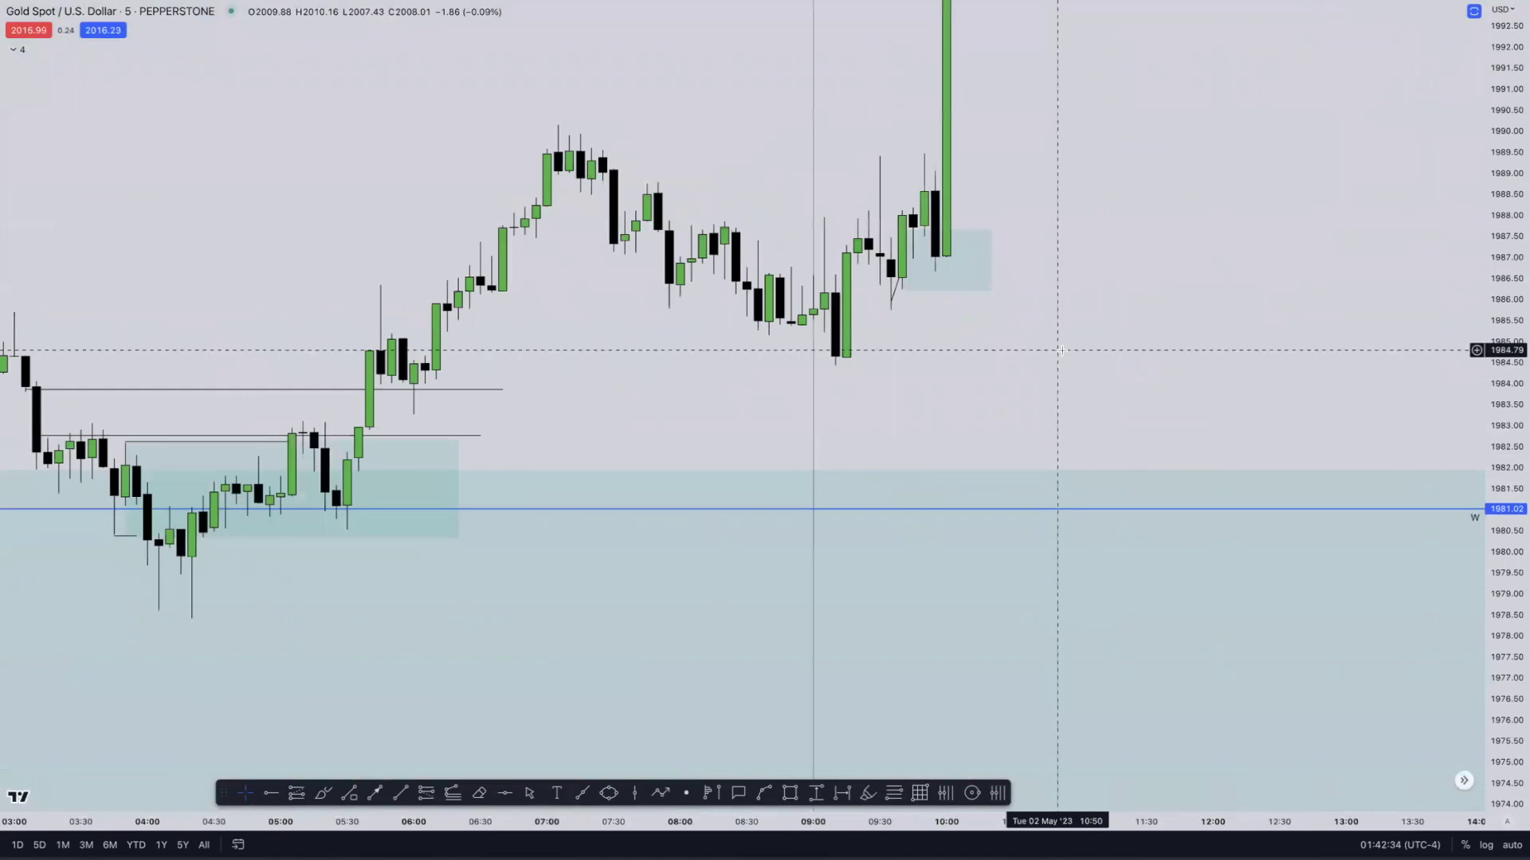
pyautogui.scroll(-2, 1060, 350)
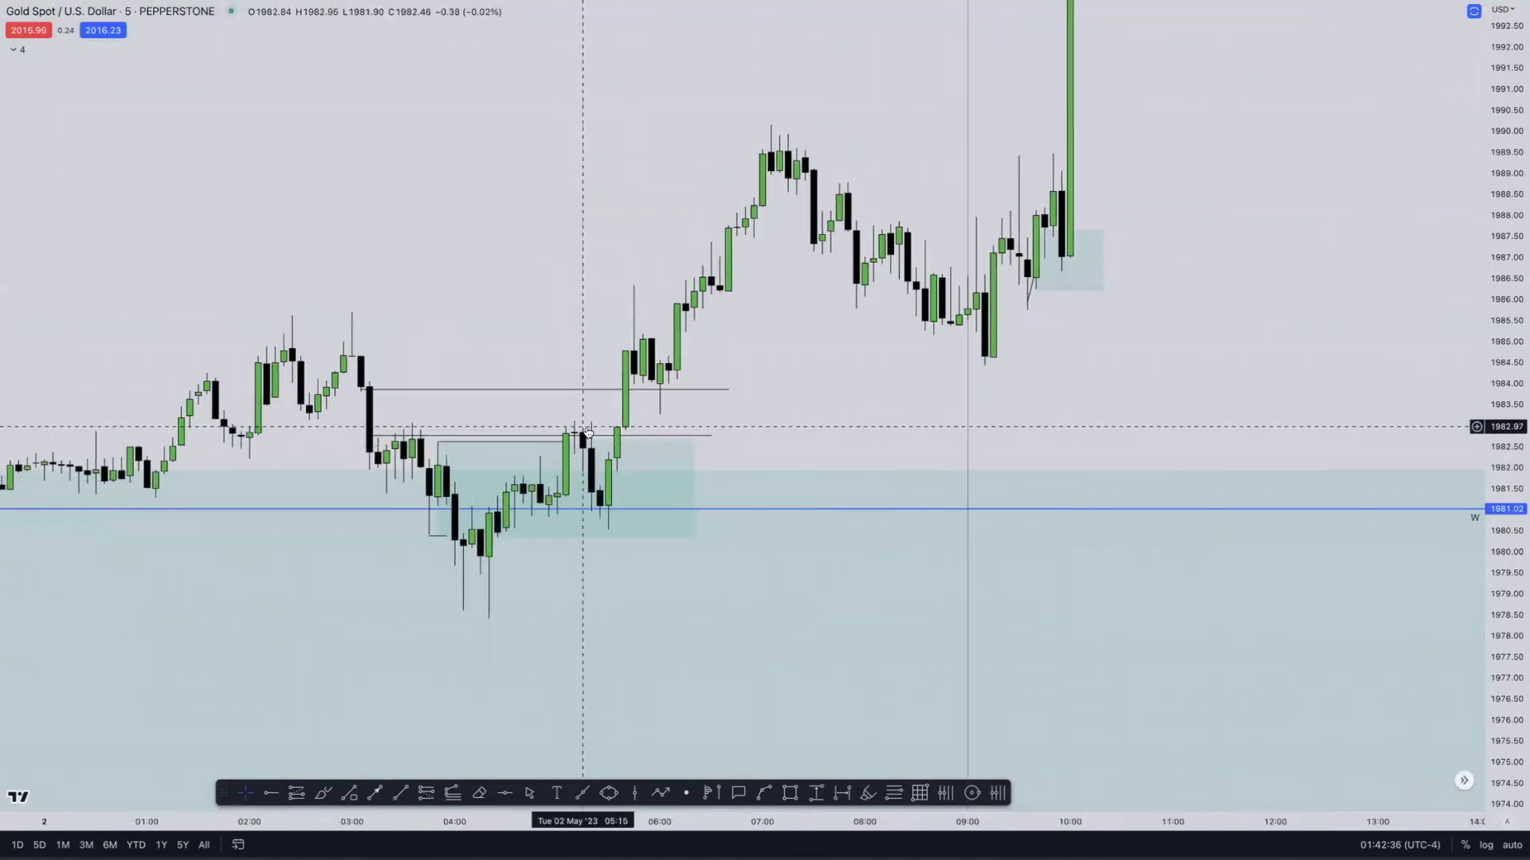